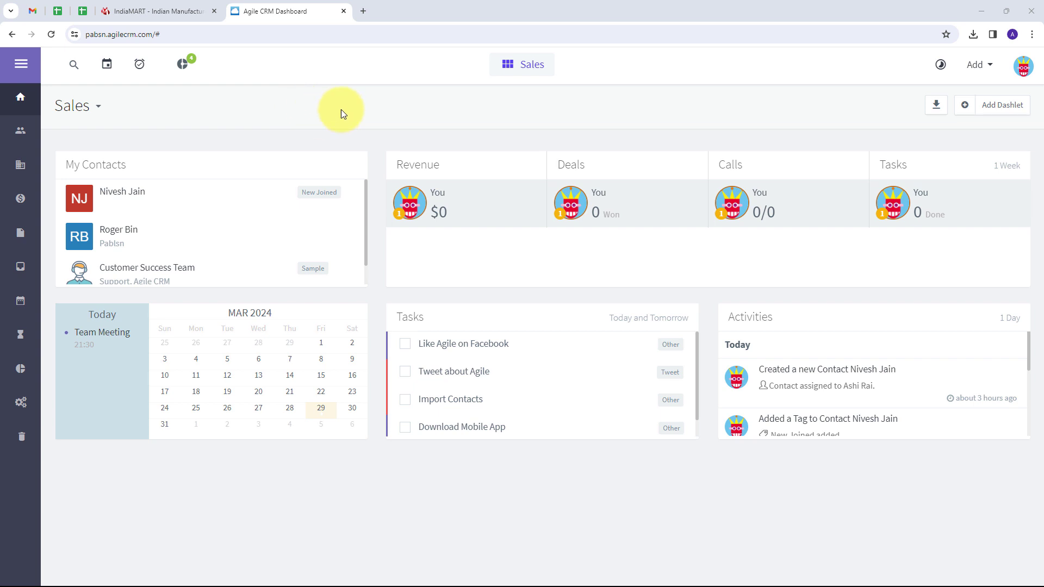
Open pabbly.com/connect in a new browser tab, sign in and access Pabbly Connect.
click(363, 12)
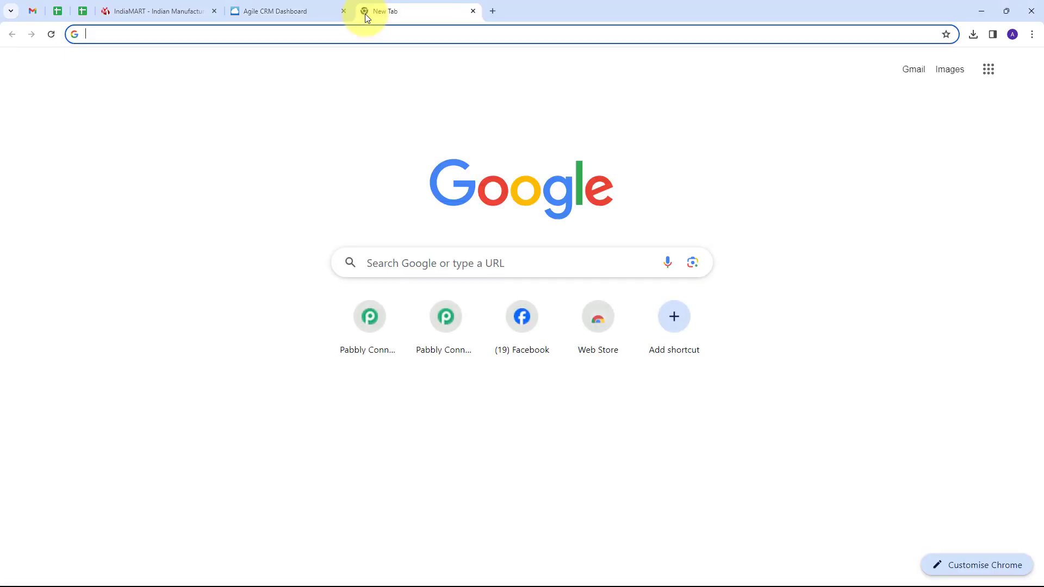
text(pabbly.com/connect)
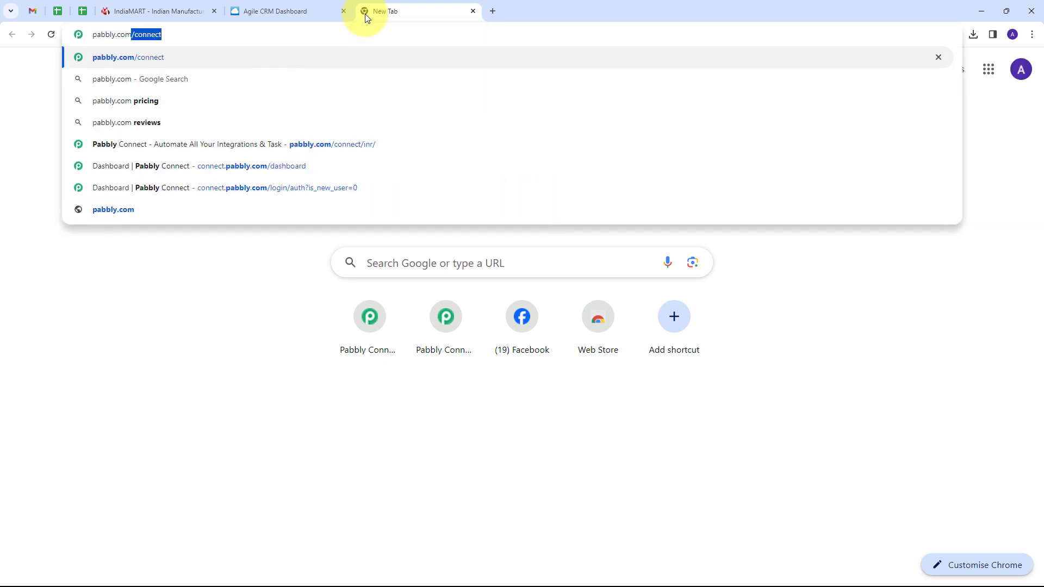
key(Return)
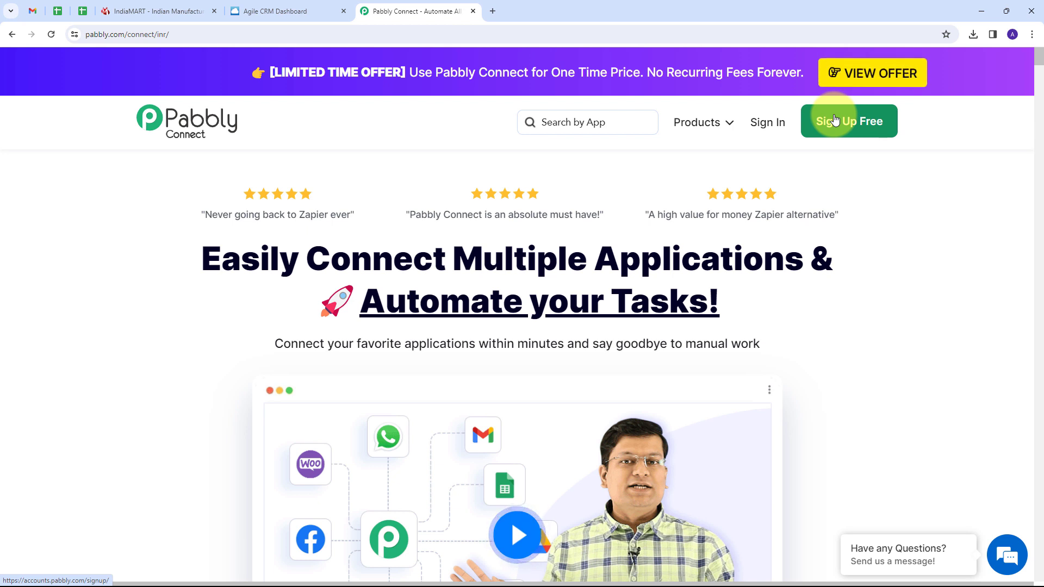
click(768, 121)
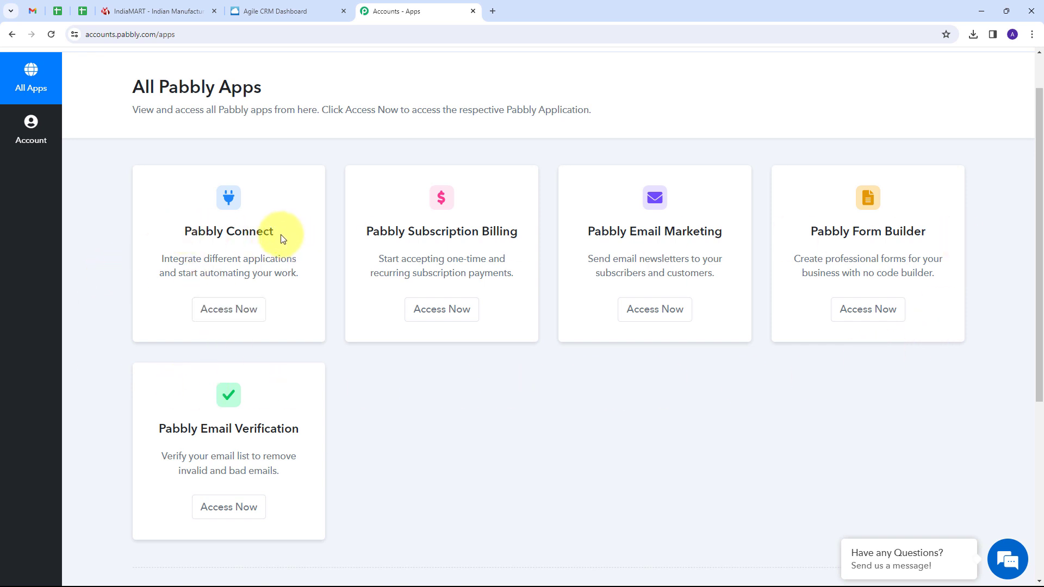
click(222, 309)
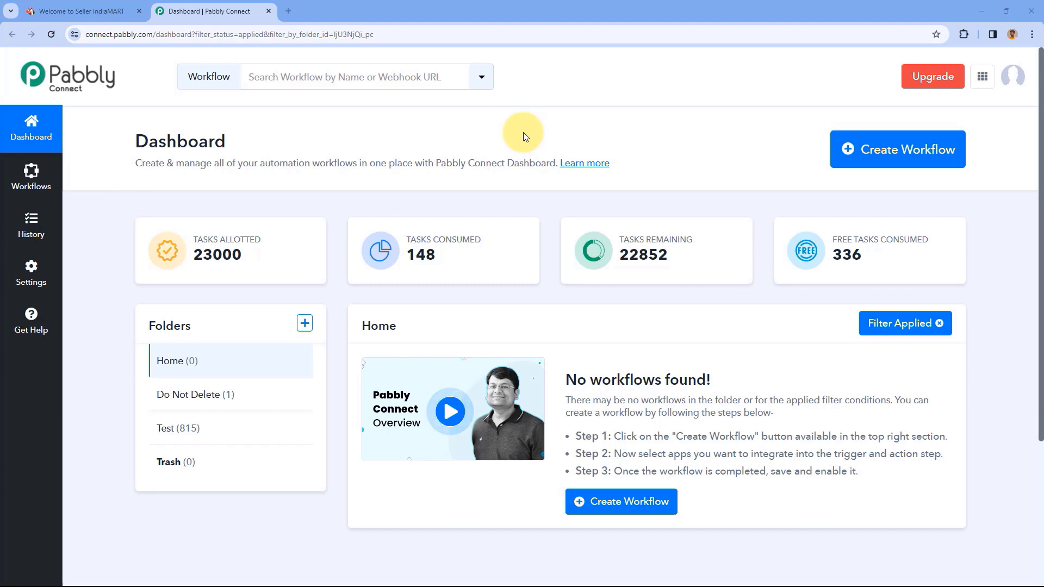
Create a workflow named IndiaMART Automation in the Home folder.
click(915, 144)
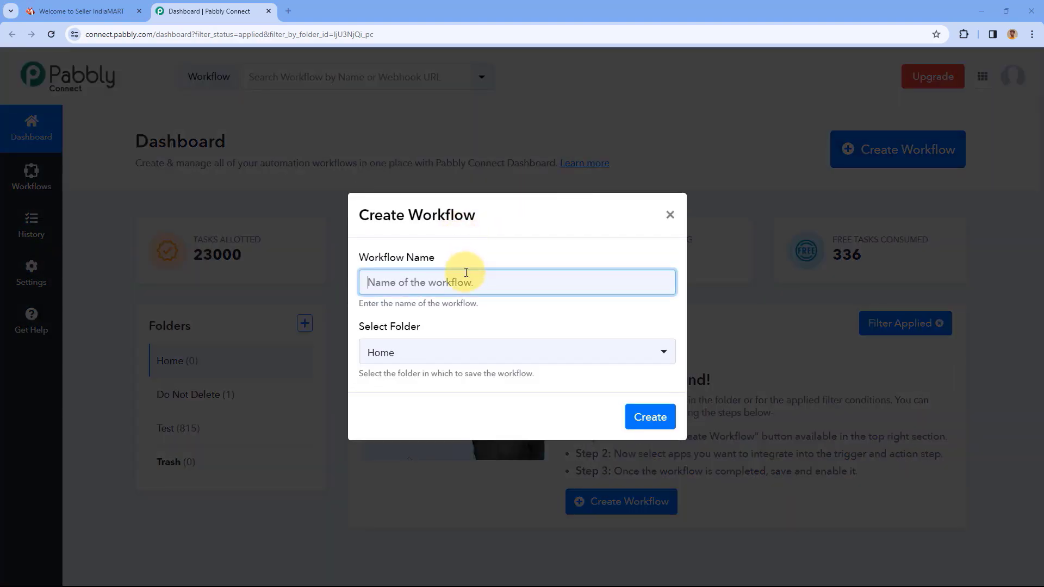
text(IndiaMART Automation)
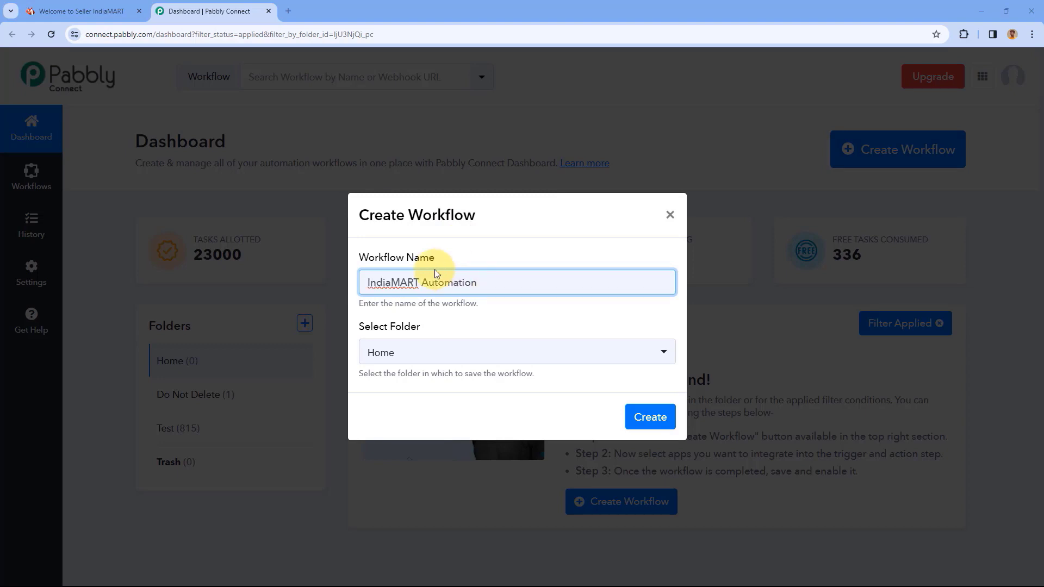
click(539, 354)
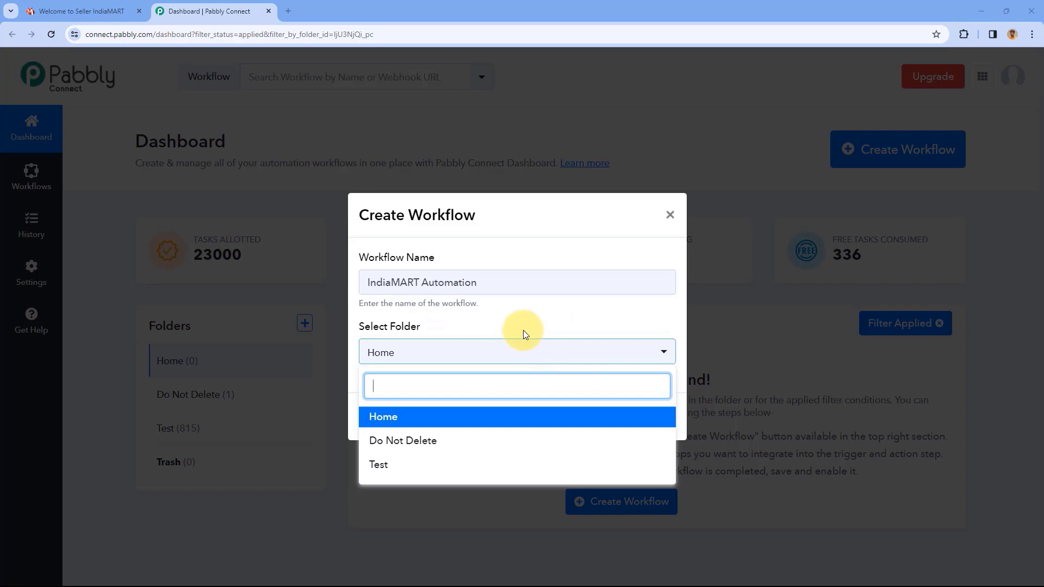
click(523, 332)
click(650, 419)
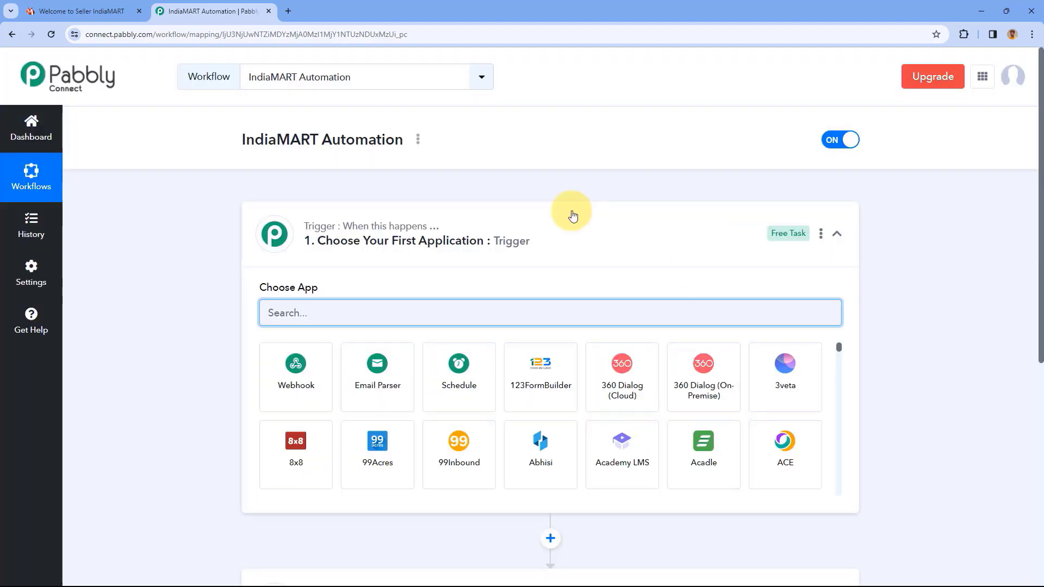
click(561, 223)
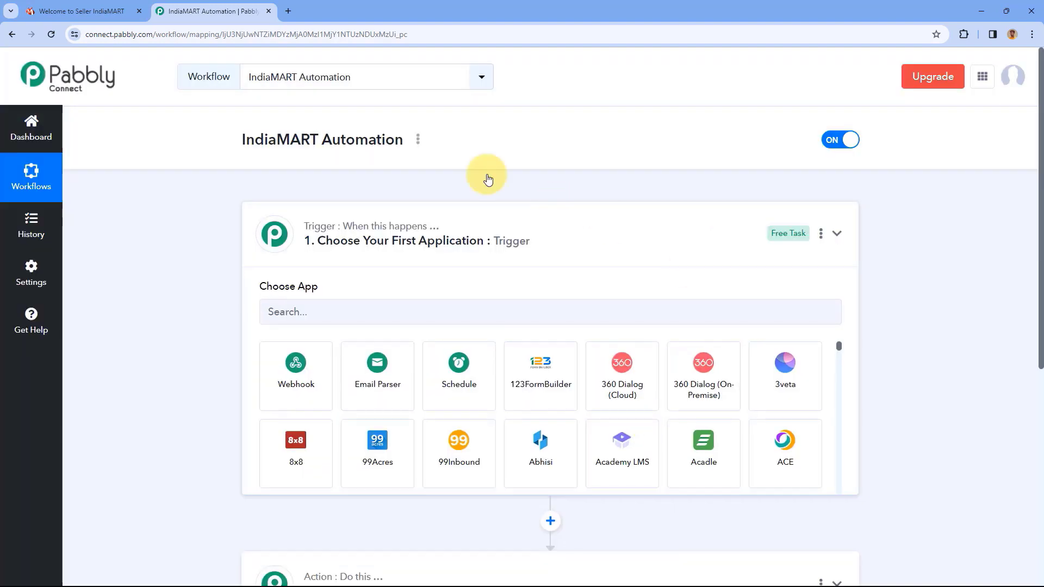
scroll(206, 229, down, 1)
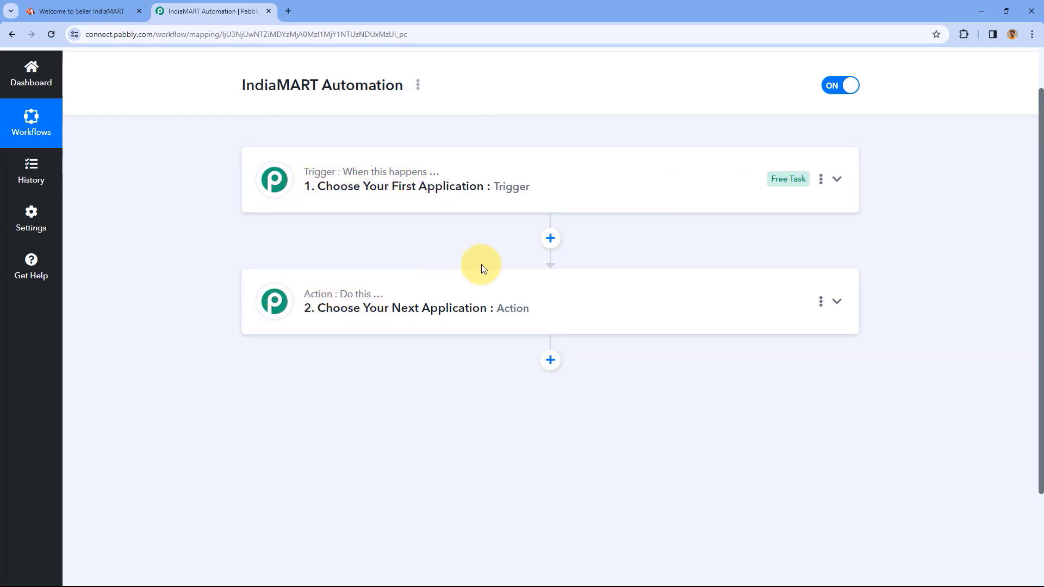
click(540, 182)
scroll(189, 210, up, 1)
scroll(189, 210, down, 1)
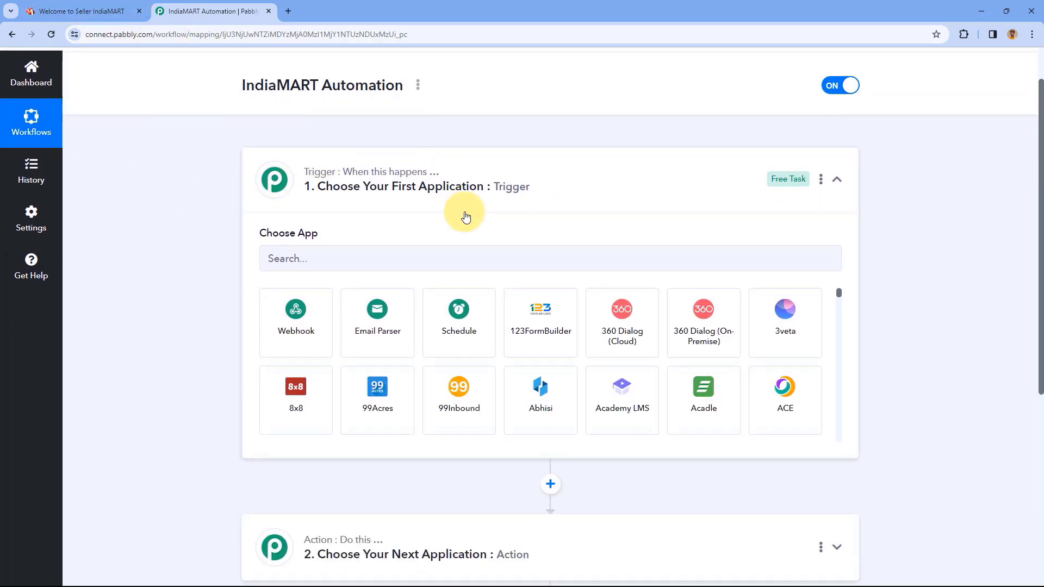
Set IndiaMART as the trigger application with New Leads as the trigger event.
click(328, 256)
text(IndiaMA)
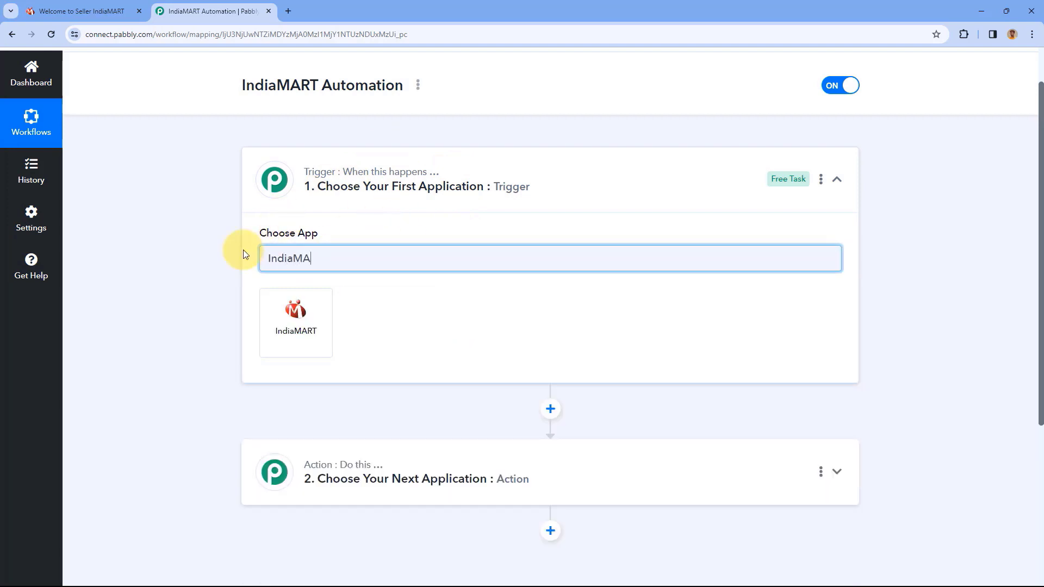
text(RT)
click(289, 311)
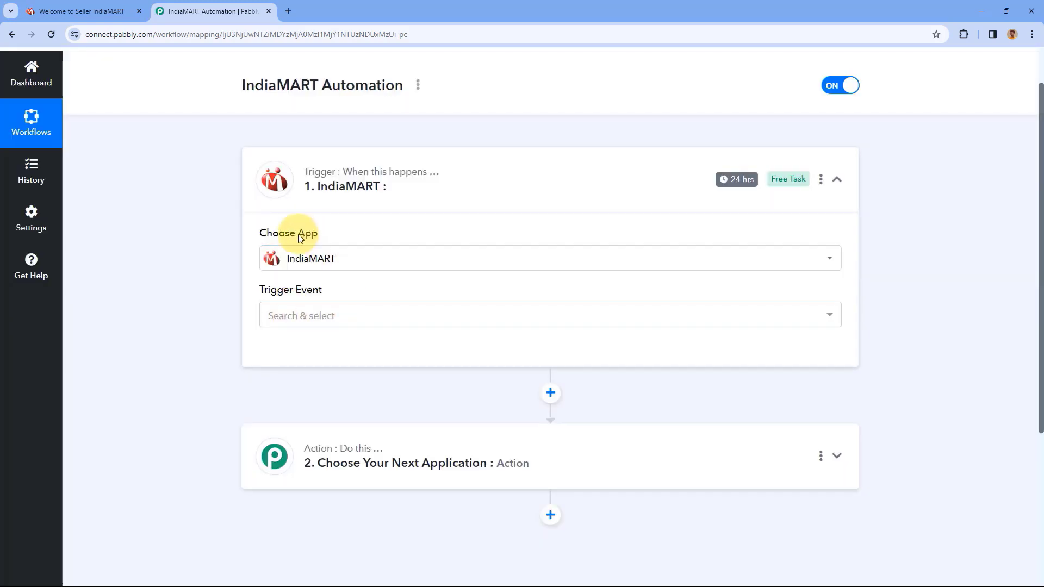
click(353, 321)
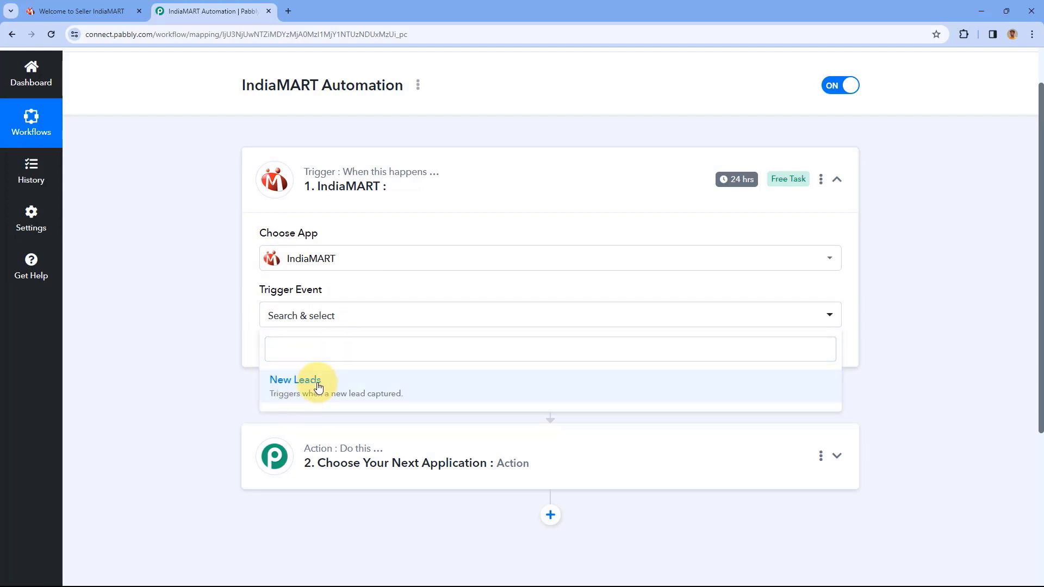
click(319, 388)
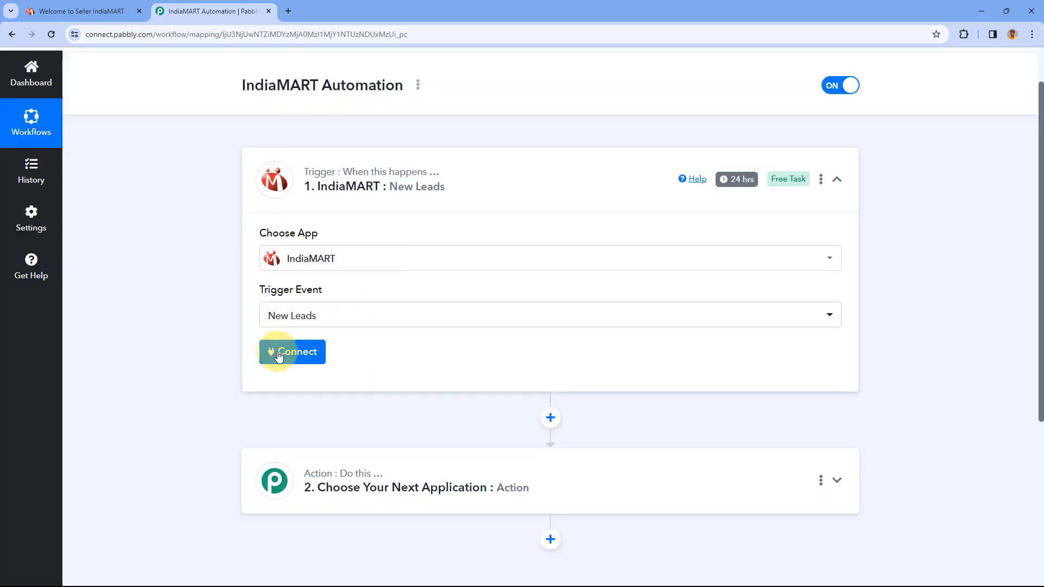
Start adding a new IndiaMART connection and copy the current CRM API key from the IndiaMART seller account's settings.
click(280, 354)
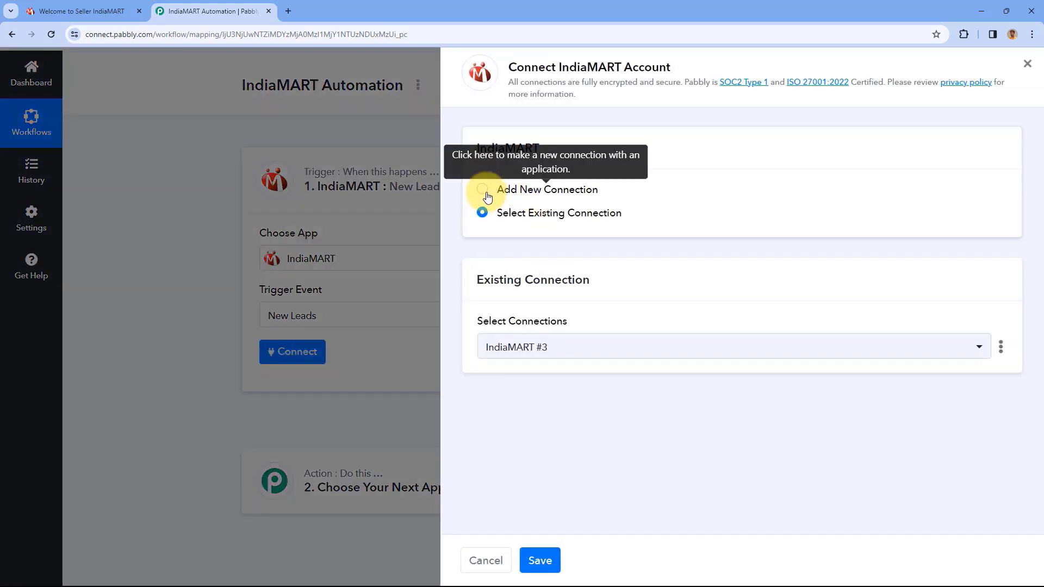
click(483, 190)
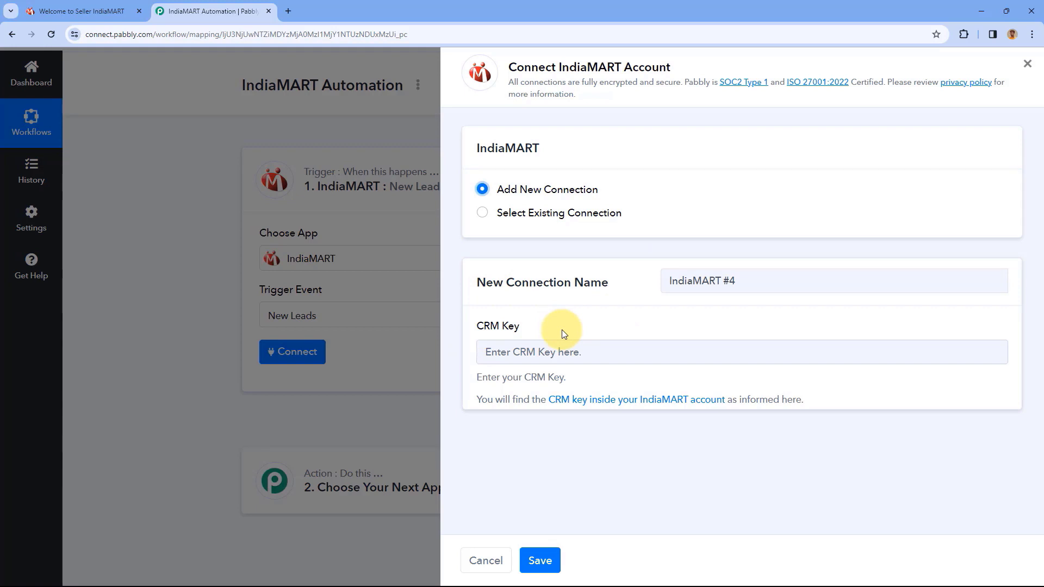
click(84, 11)
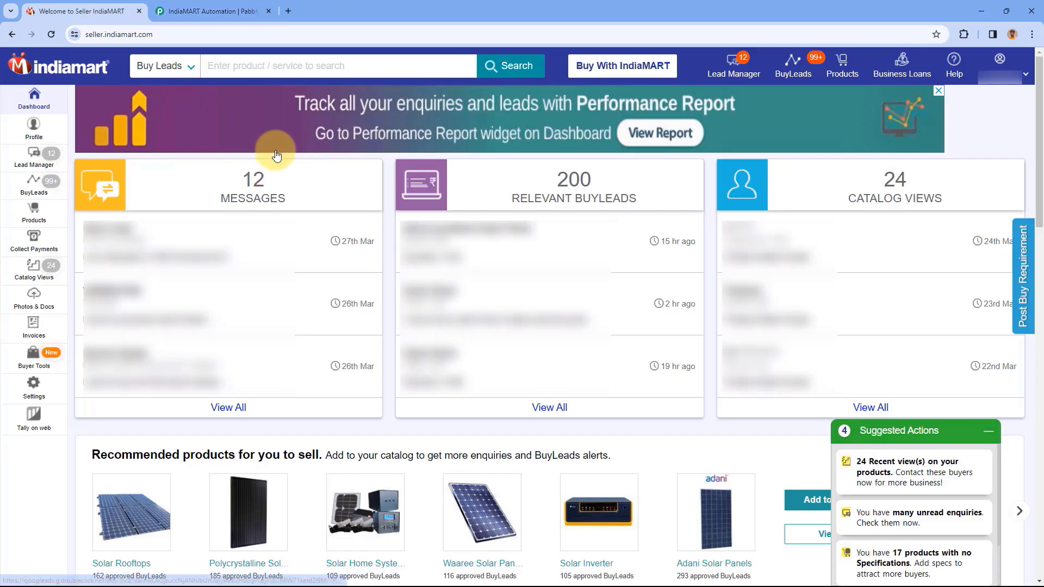
click(48, 388)
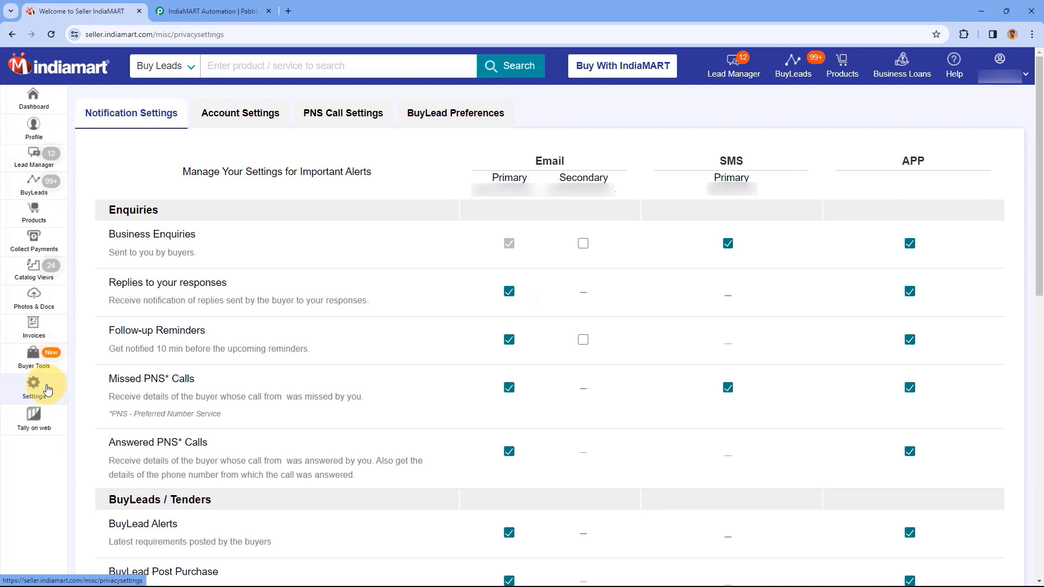
click(228, 114)
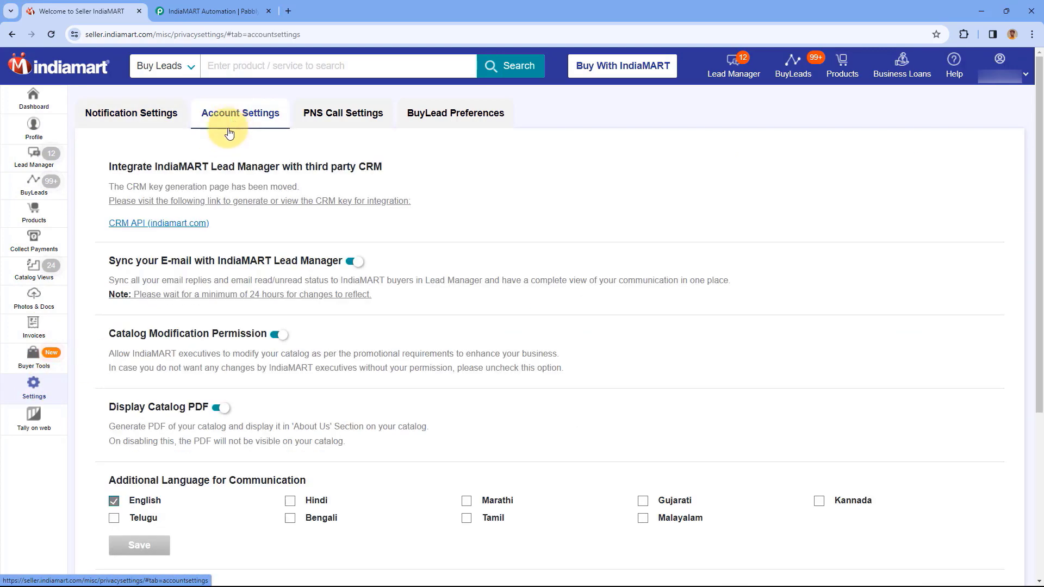
click(148, 229)
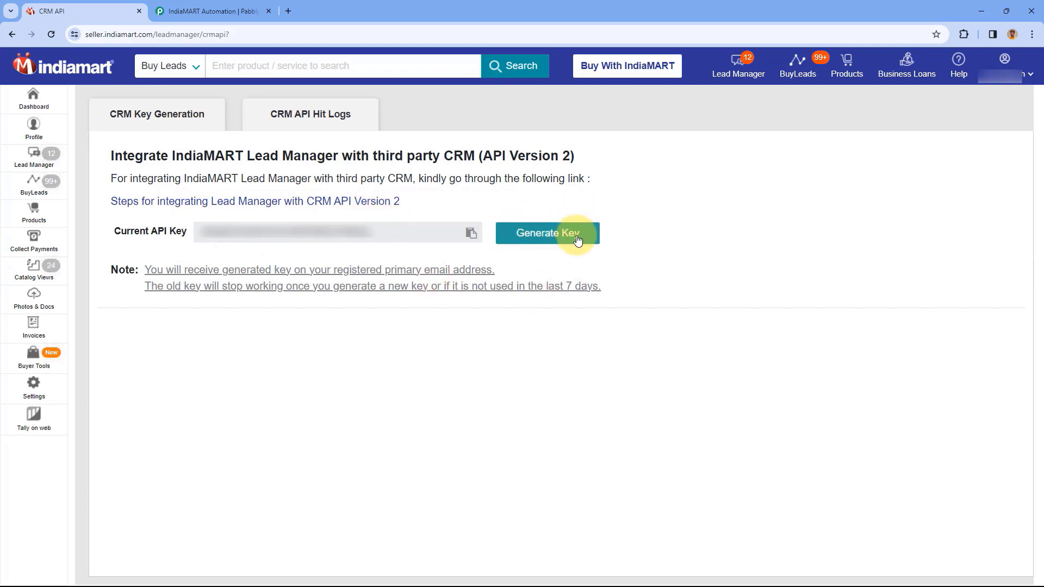
click(471, 234)
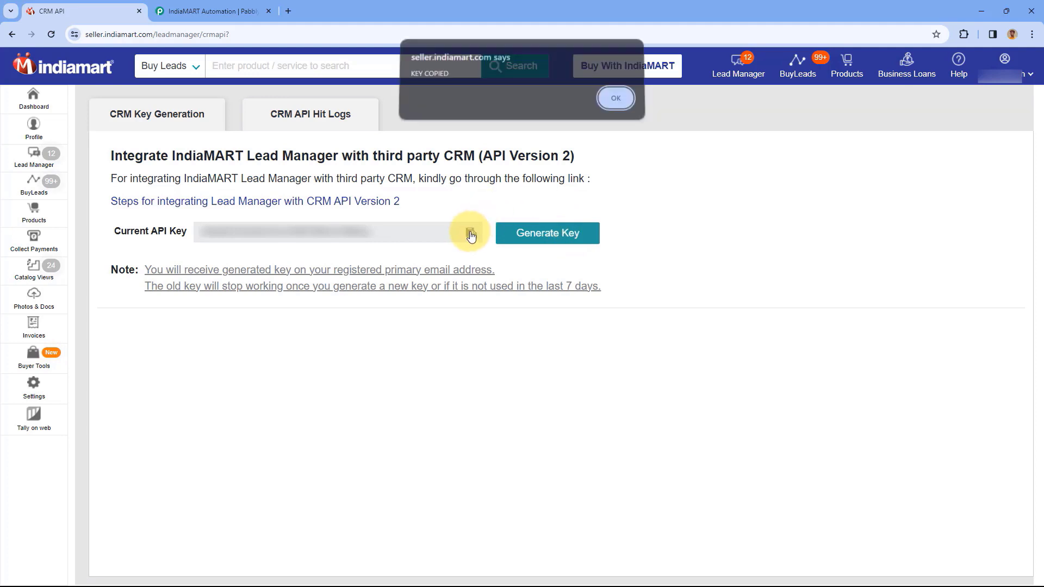
click(615, 104)
Paste the CRM key into the new IndiaMART connection in Pabbly Connect and save it.
click(212, 11)
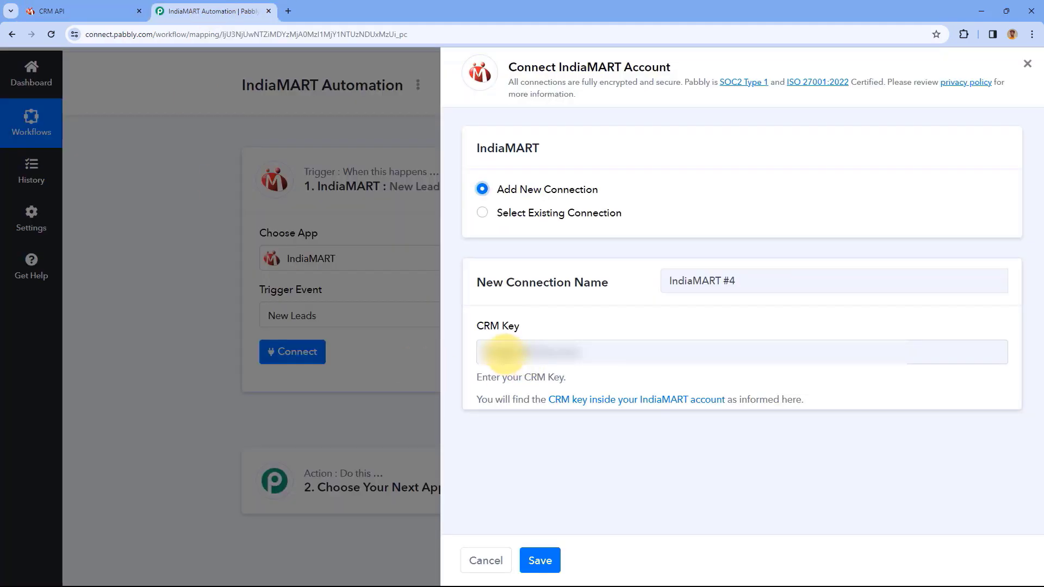
right_click(505, 352)
click(534, 228)
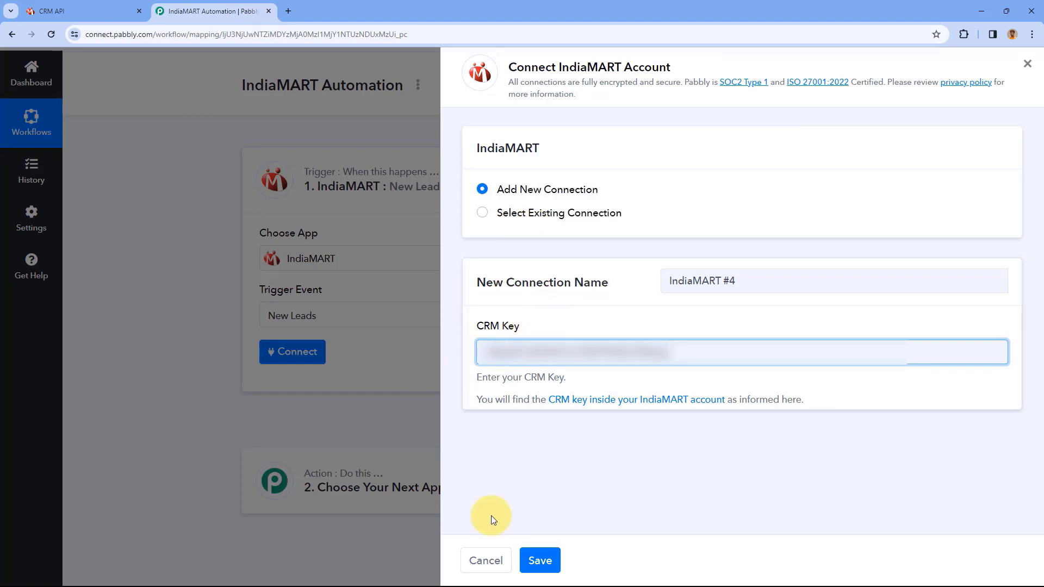
click(544, 560)
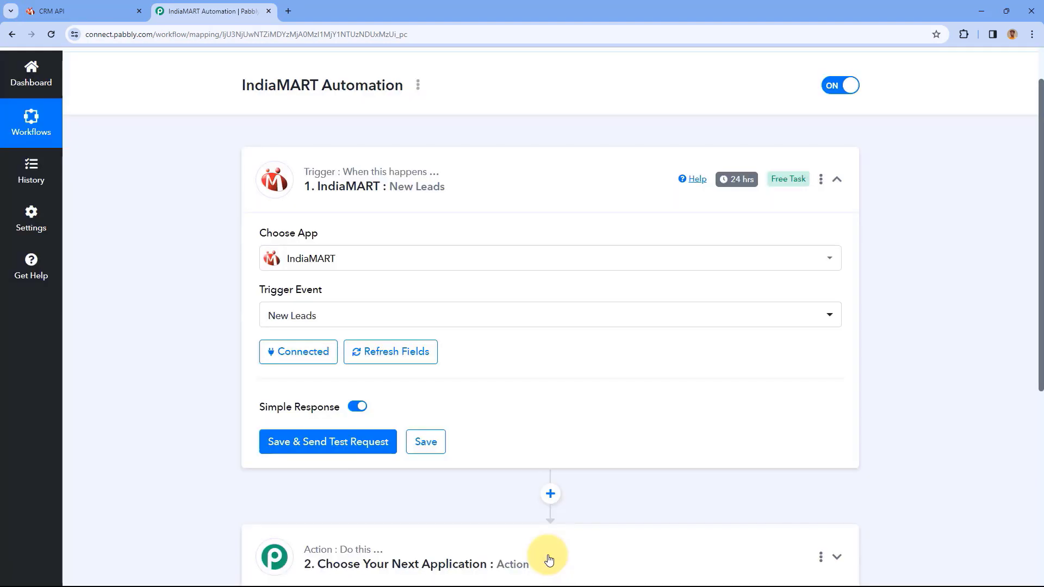
Save the IndiaMART New Leads trigger and send a test request with Simple Response enabled.
scroll(209, 299, down, 1)
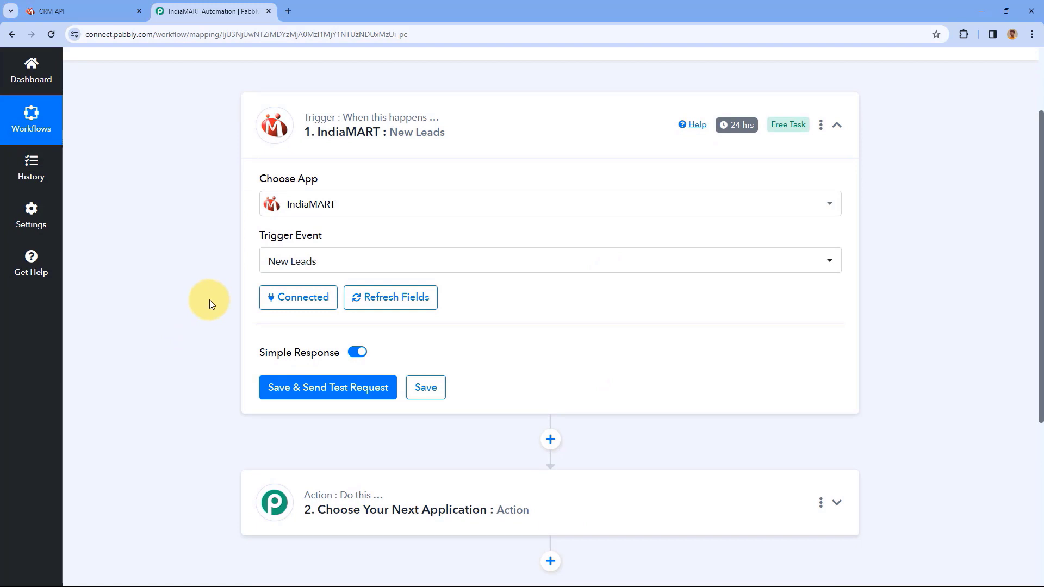
scroll(212, 294, down, 2)
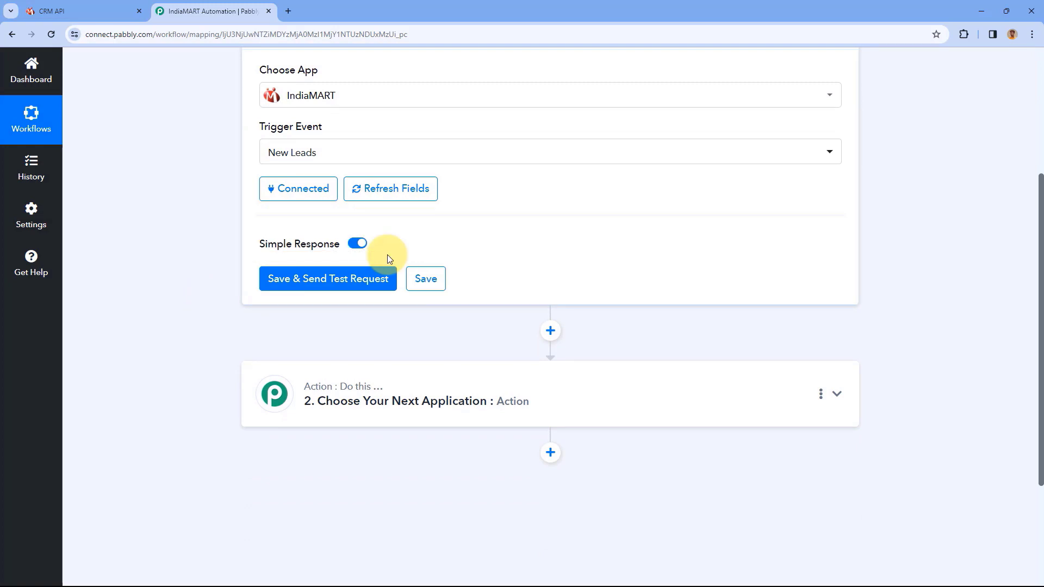
click(337, 277)
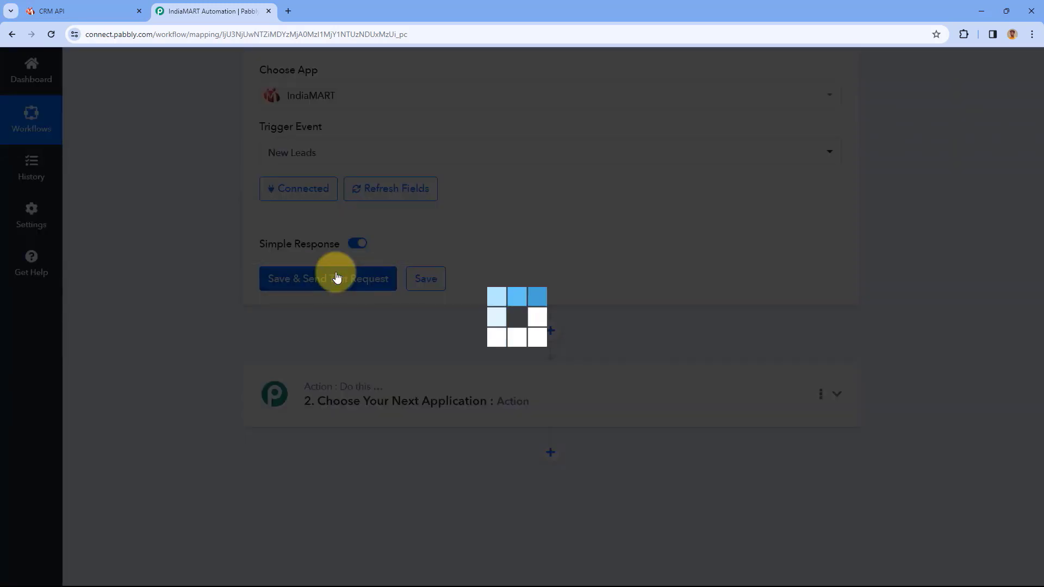
Examine the query ID, subject, sender state, name, mobile and email fields in the response received from IndiaMART.
scroll(527, 299, down, 2)
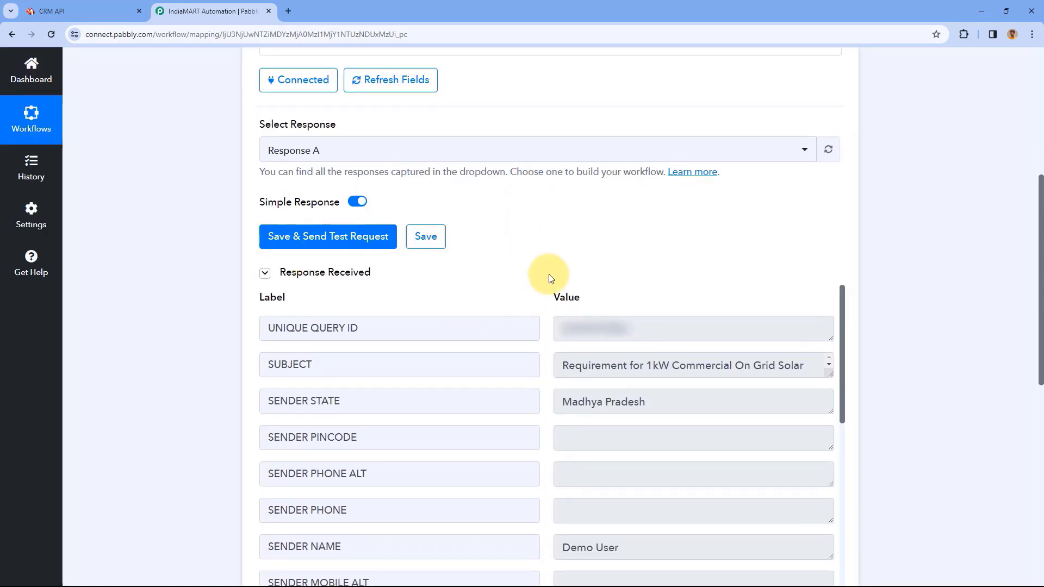
scroll(544, 274, down, 2)
scroll(543, 245, down, 1)
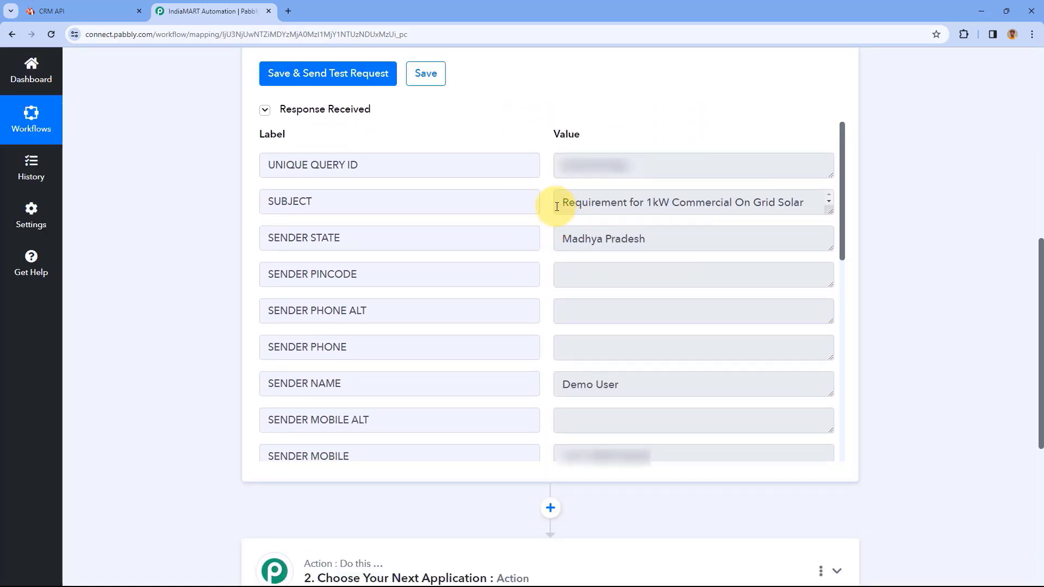
drag(829, 212, 829, 246)
drag(683, 221, 555, 203)
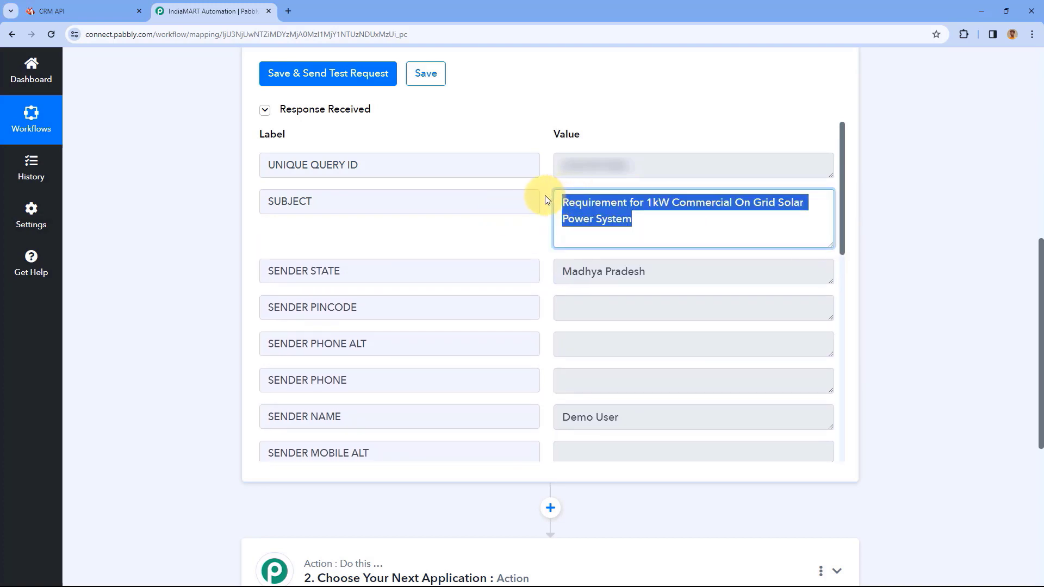
click(543, 200)
drag(648, 169, 543, 172)
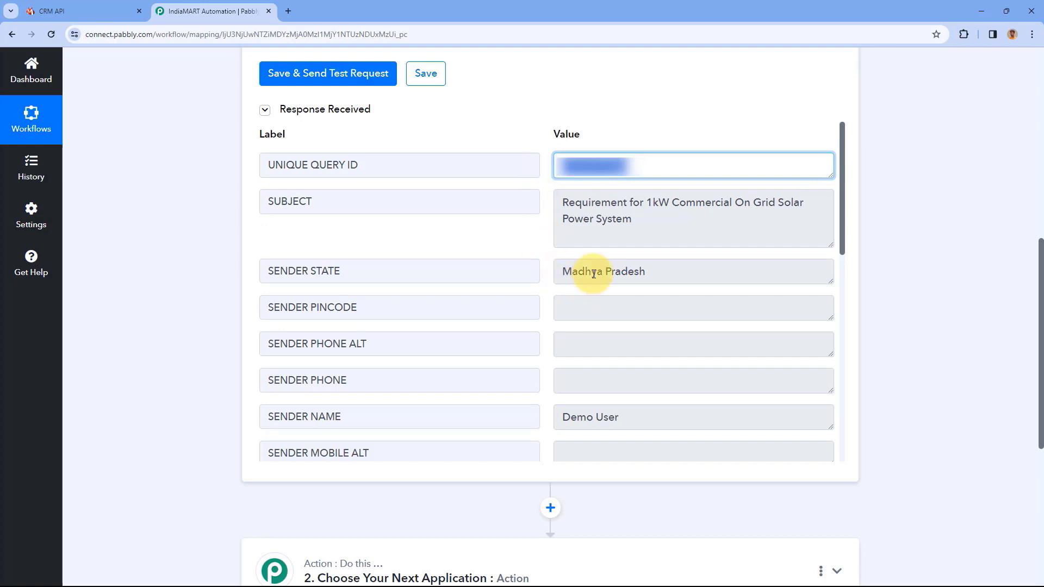
drag(566, 267, 657, 269)
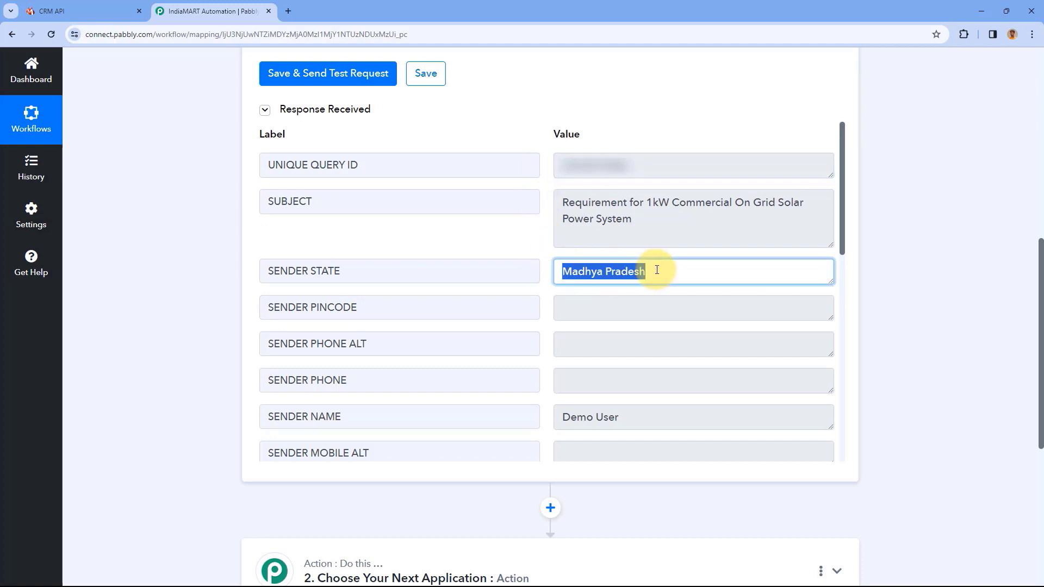
click(542, 247)
scroll(542, 247, down, 2)
drag(620, 308, 566, 305)
drag(671, 382, 546, 382)
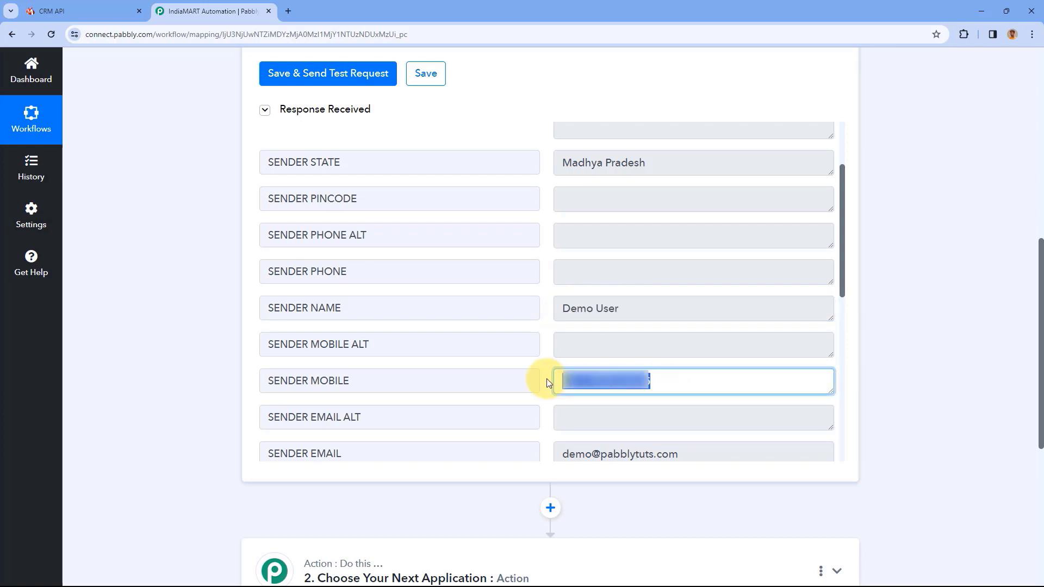
drag(680, 454, 578, 454)
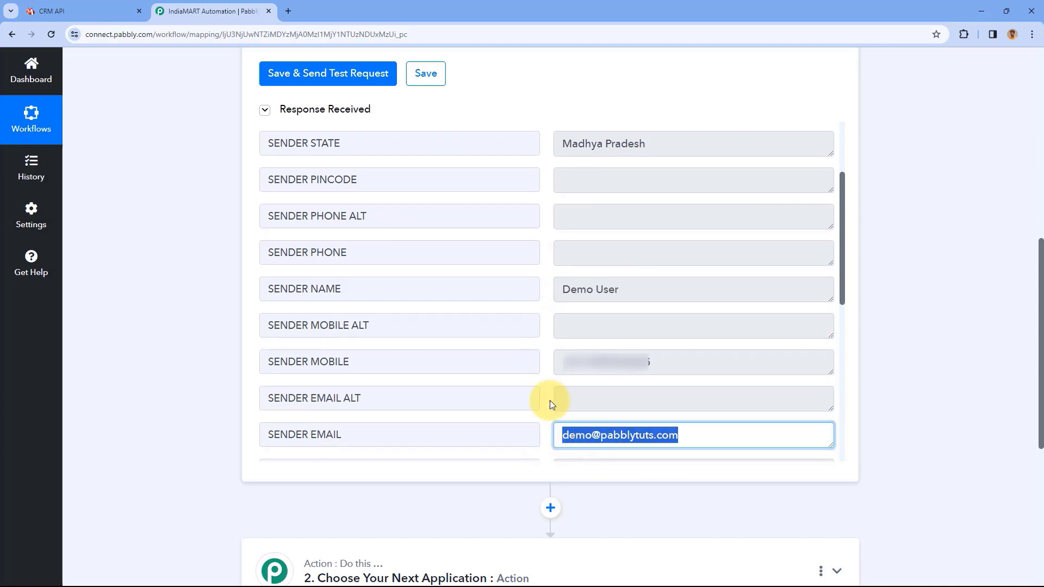
click(545, 341)
Review the sender city, address and query details in the IndiaMART response, enlarging the query message field to read it fully.
scroll(546, 338, down, 6)
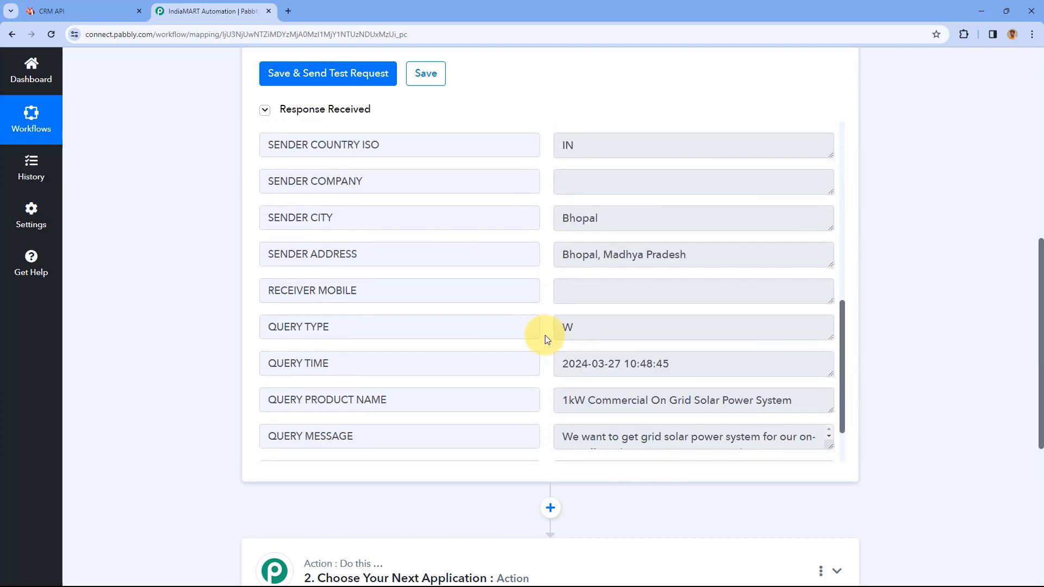
drag(618, 220, 543, 227)
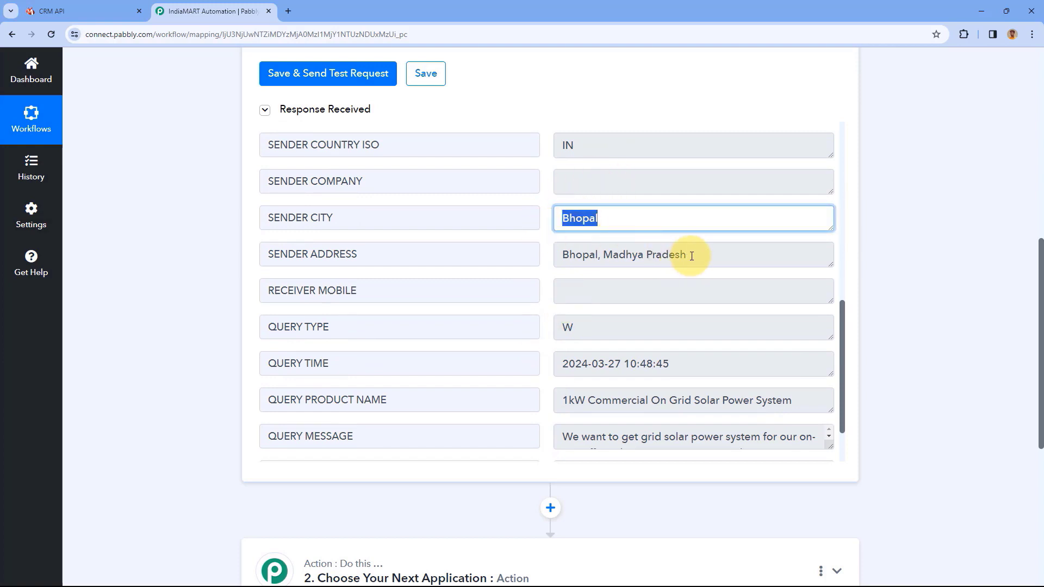
drag(692, 255, 547, 250)
click(547, 249)
scroll(657, 336, down, 2)
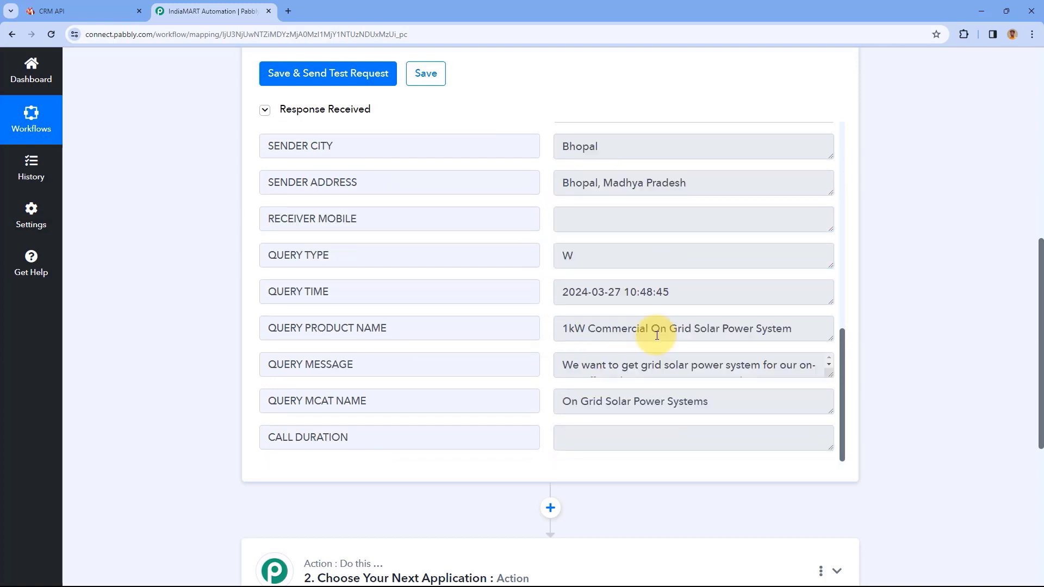
scroll(729, 327, down, 2)
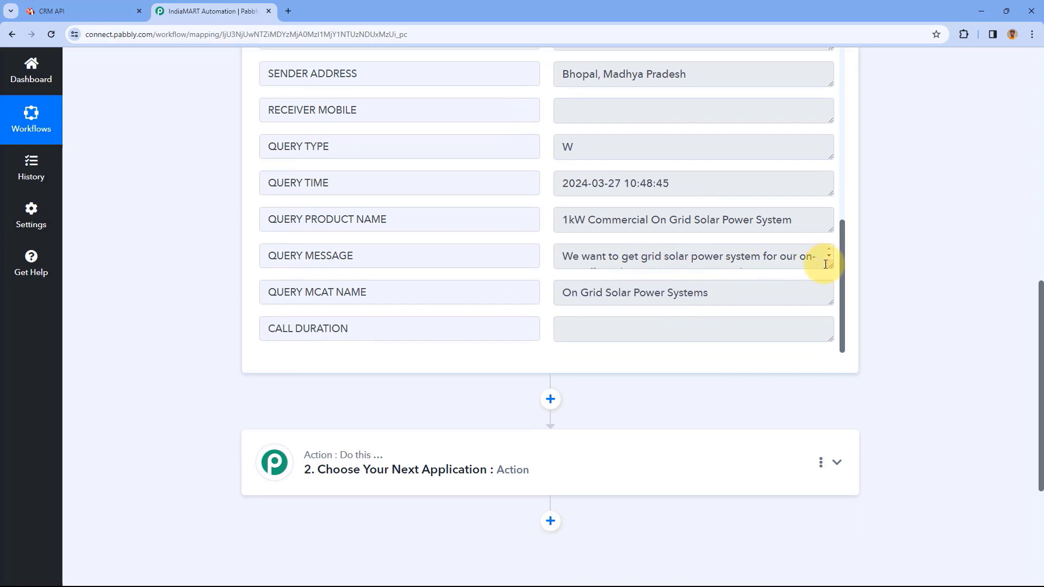
drag(826, 264, 832, 323)
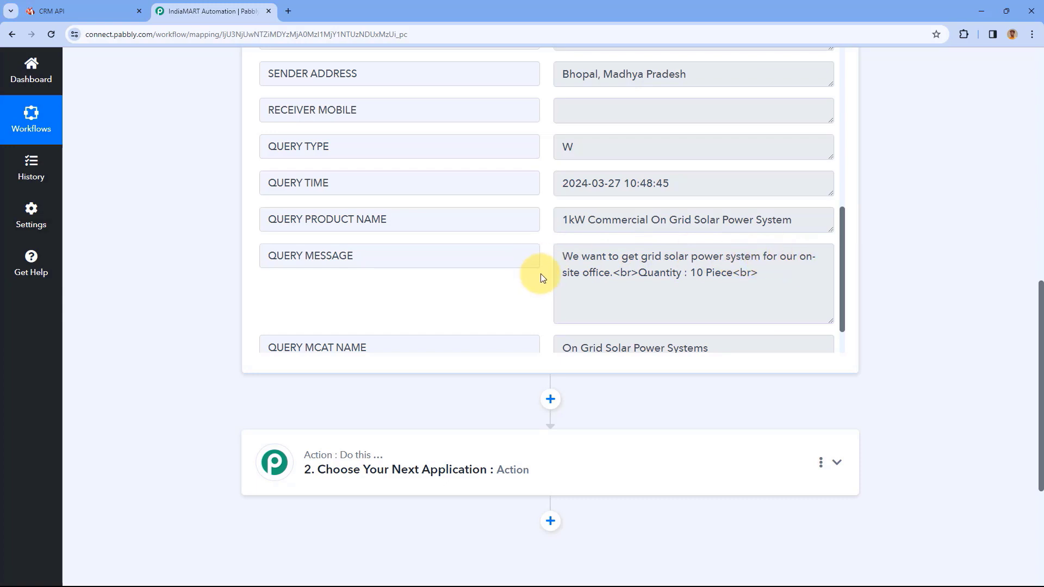
scroll(636, 275, down, 1)
scroll(664, 228, up, 1)
scroll(229, 261, up, 5)
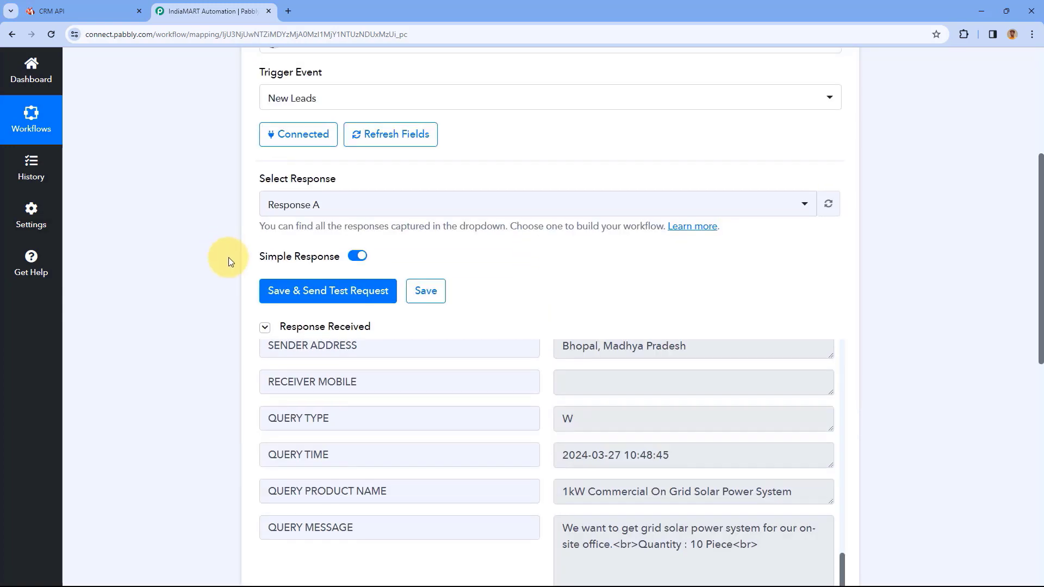
scroll(545, 396, up, 8)
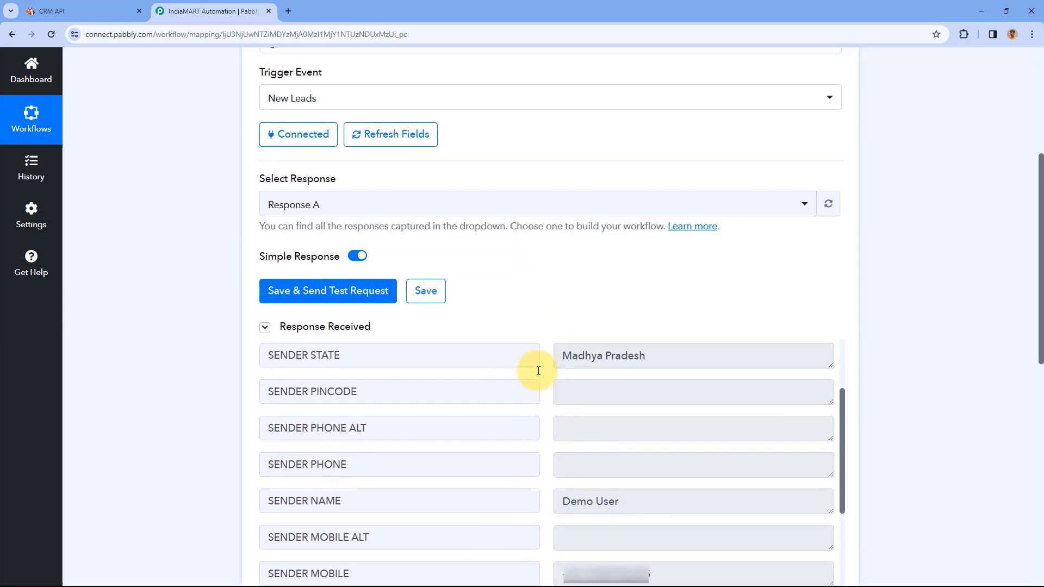
scroll(538, 372, up, 3)
scroll(457, 310, up, 5)
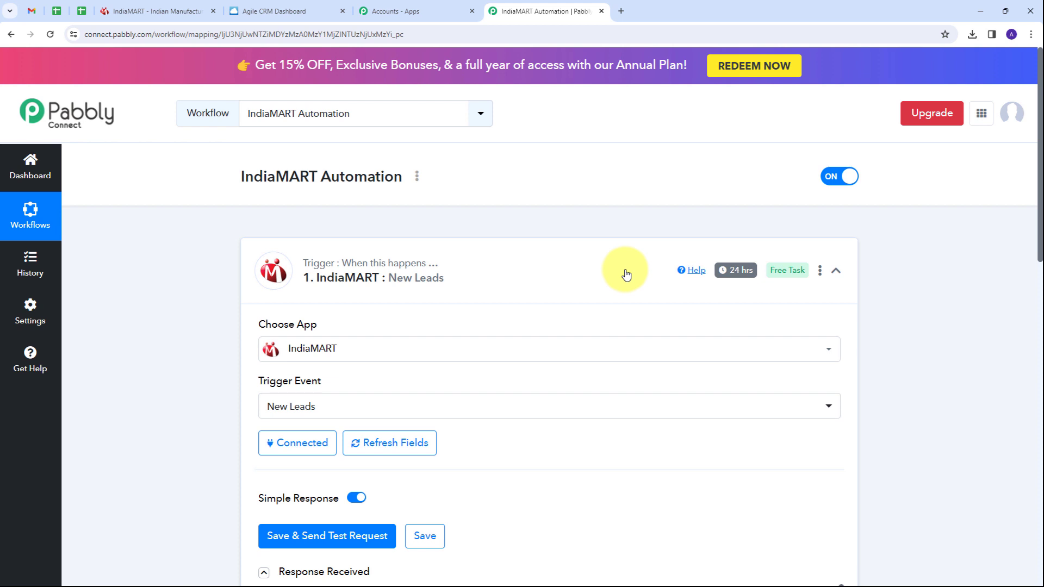
Collapse the IndiaMART trigger and set Agile CRM as the action application with Create Contact as the action event.
click(835, 271)
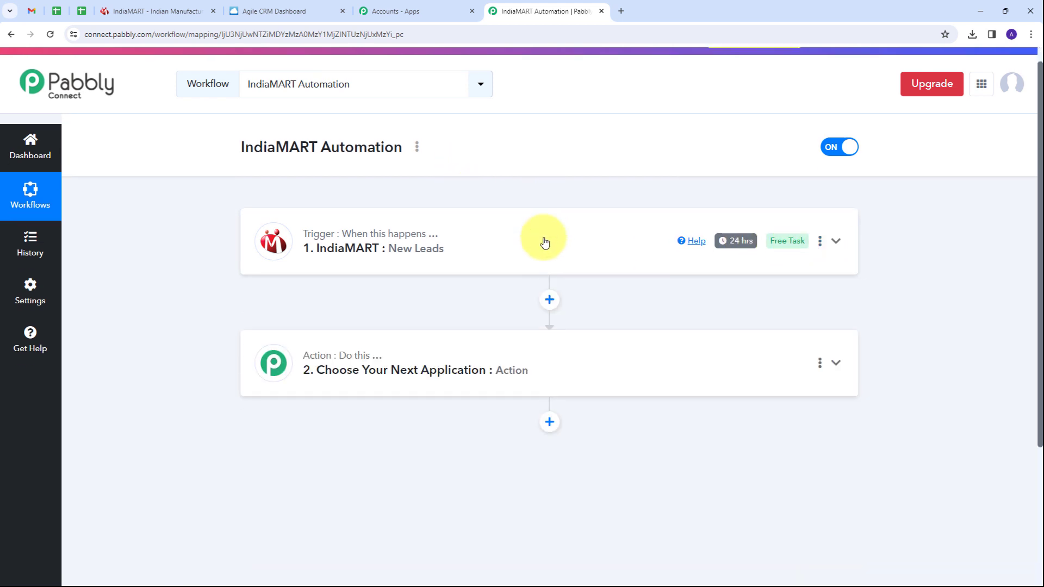
scroll(544, 242, down, 2)
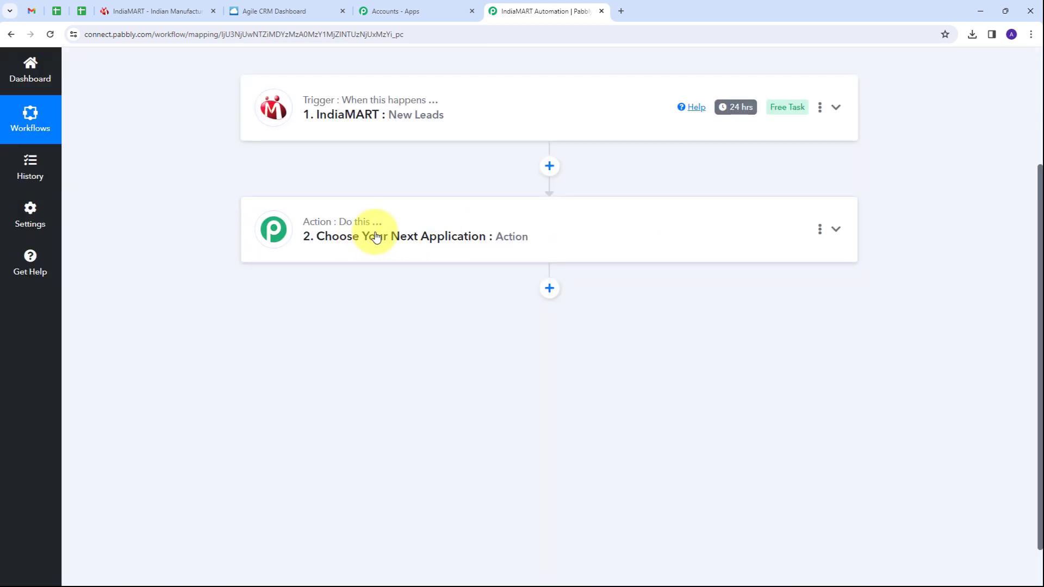
click(645, 235)
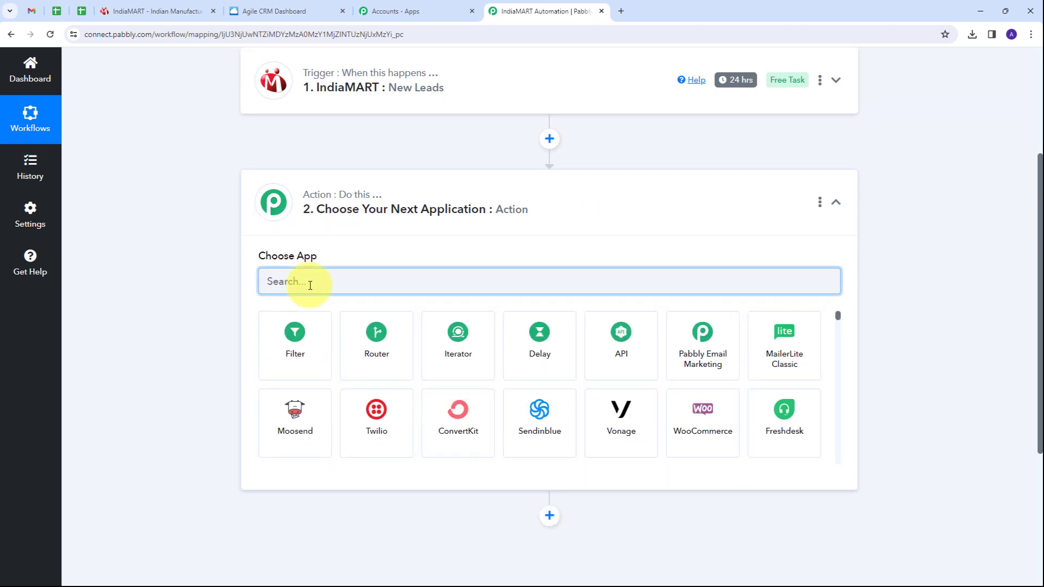
text(Agile CRM)
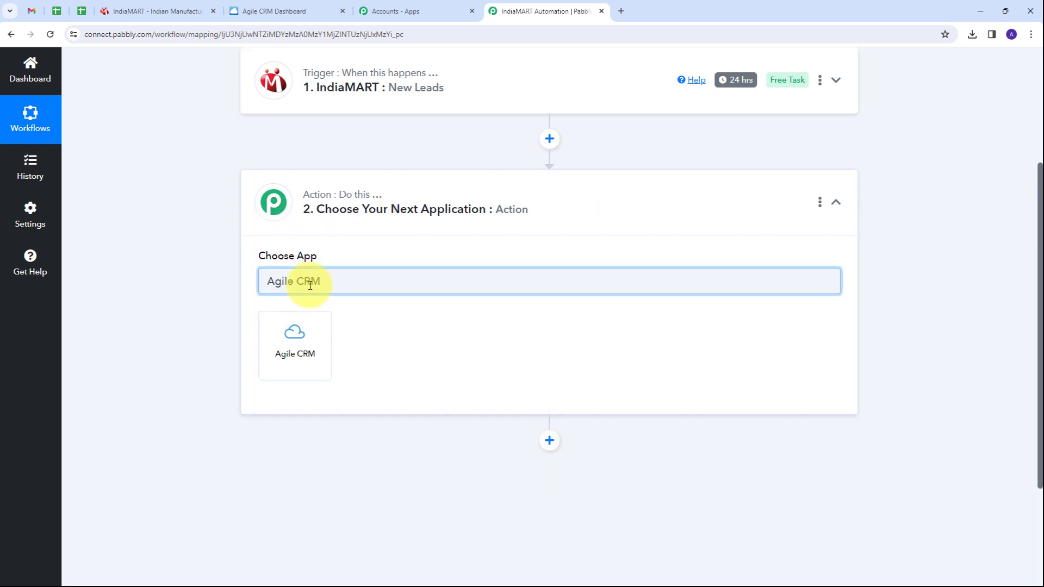
click(299, 342)
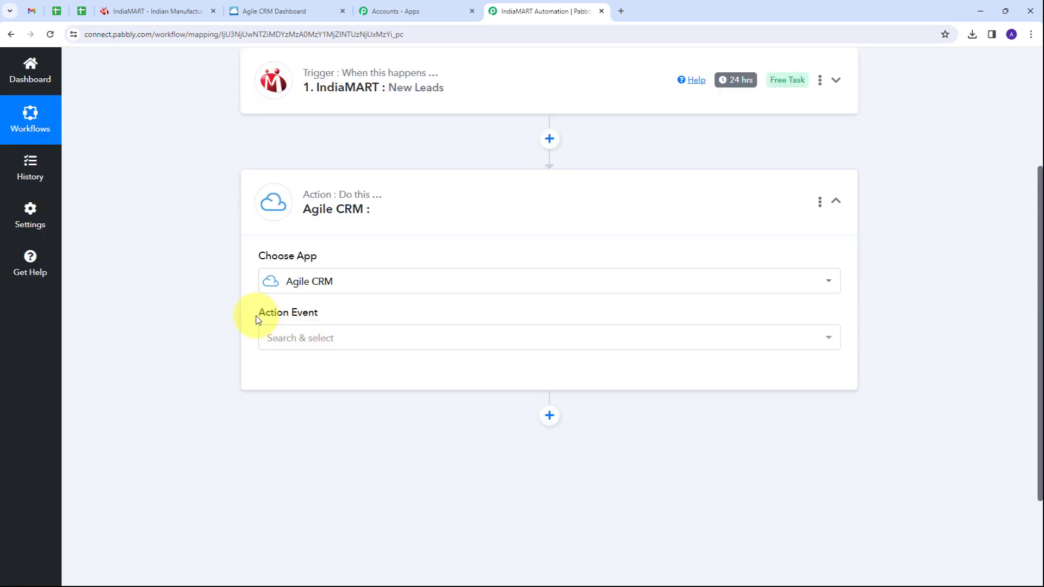
click(461, 340)
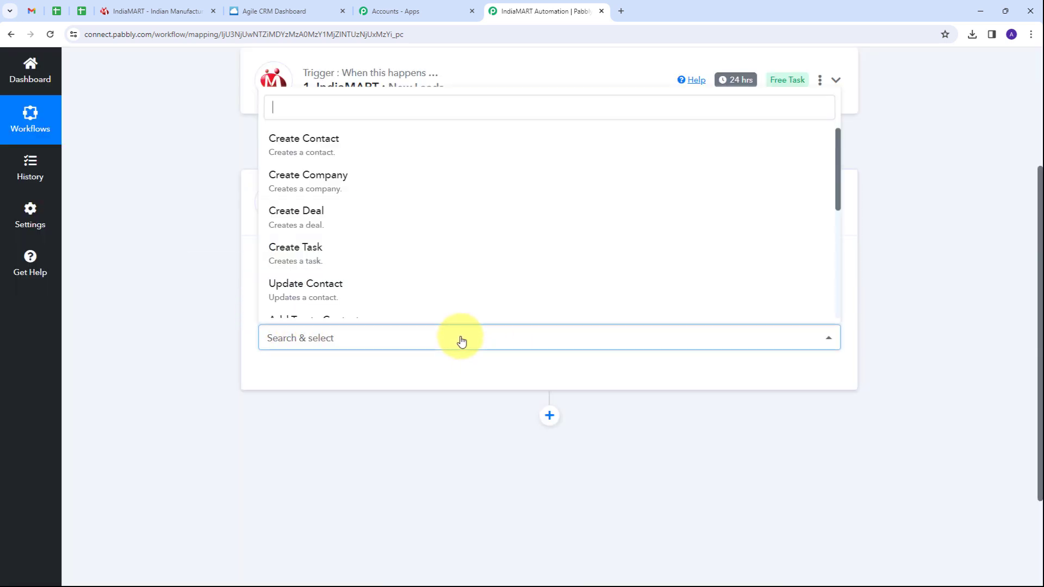
click(326, 152)
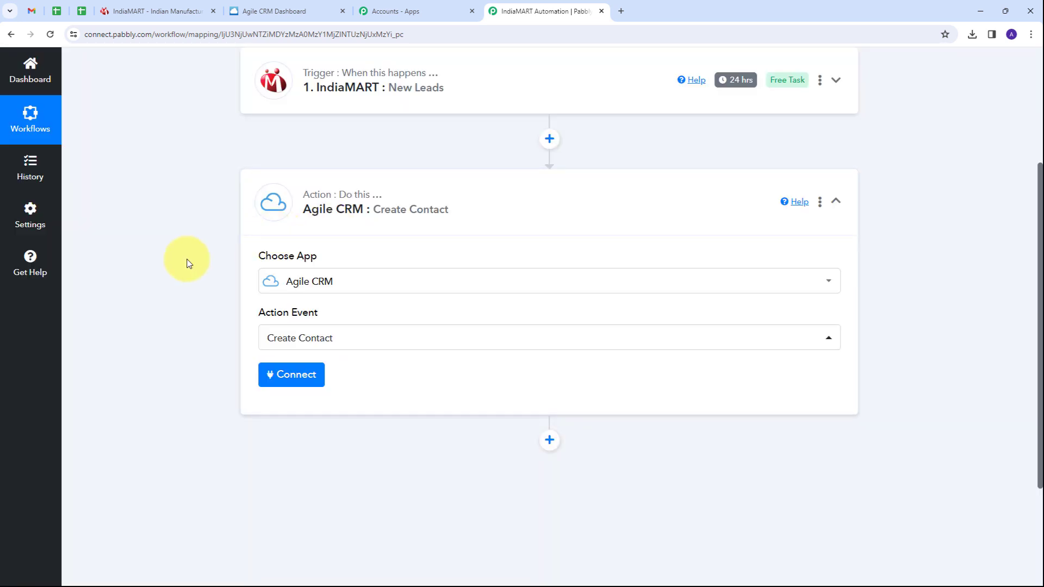
Start adding a new Agile CRM connection and enter the account's login email.
click(291, 380)
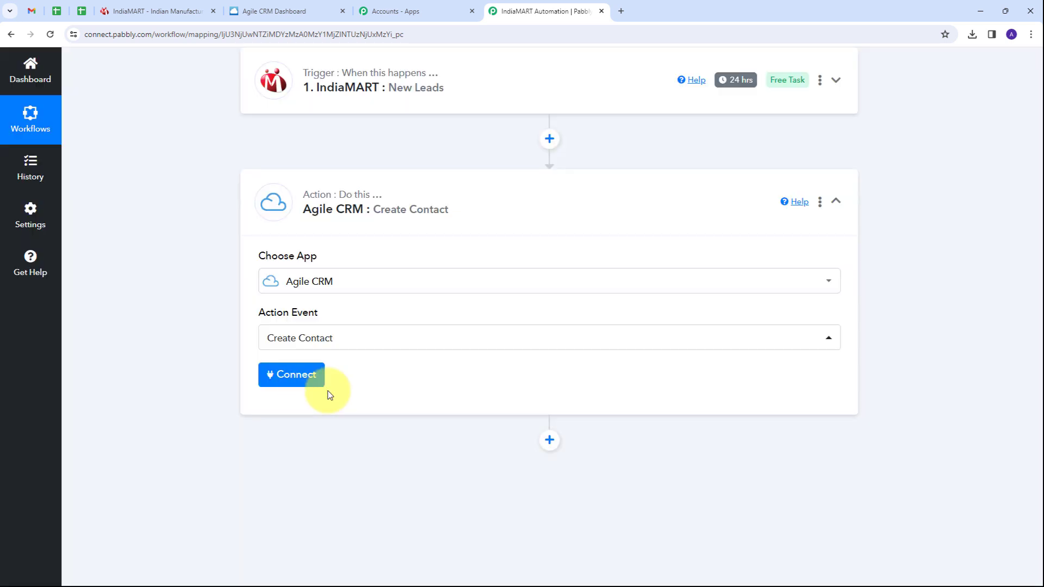
click(546, 192)
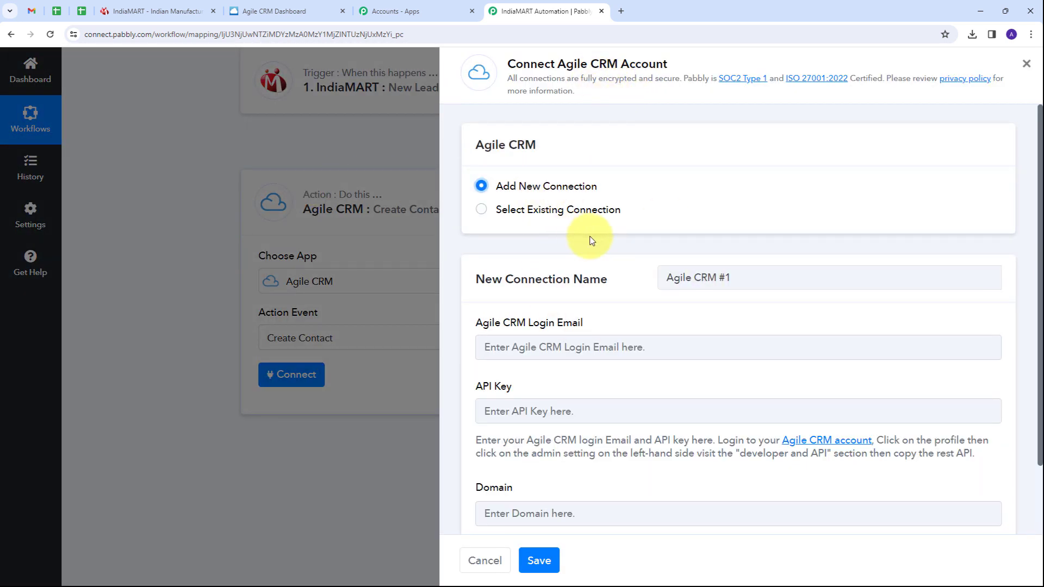
scroll(592, 237, down, 2)
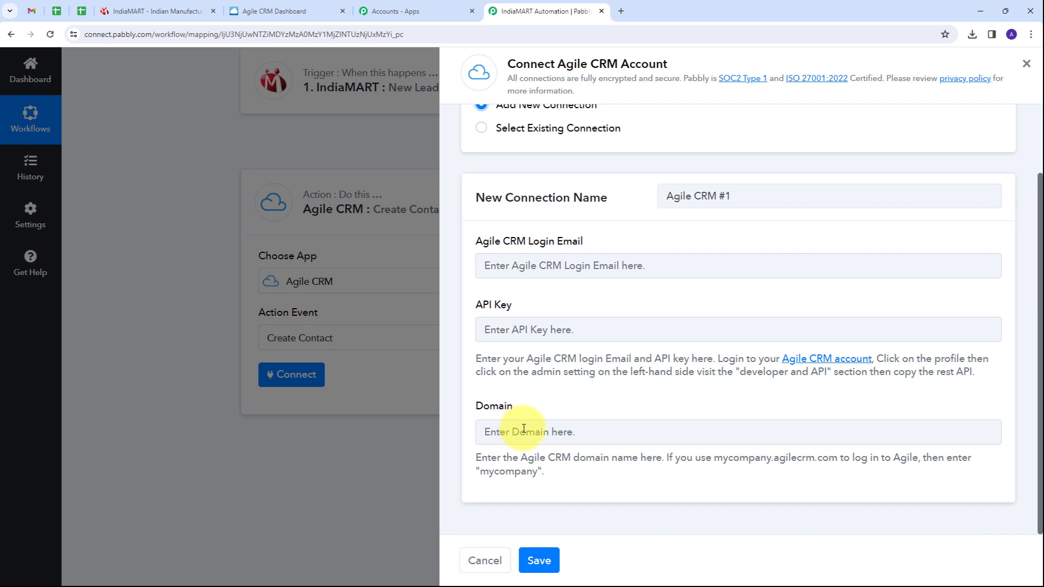
click(509, 265)
key(ctrl+v)
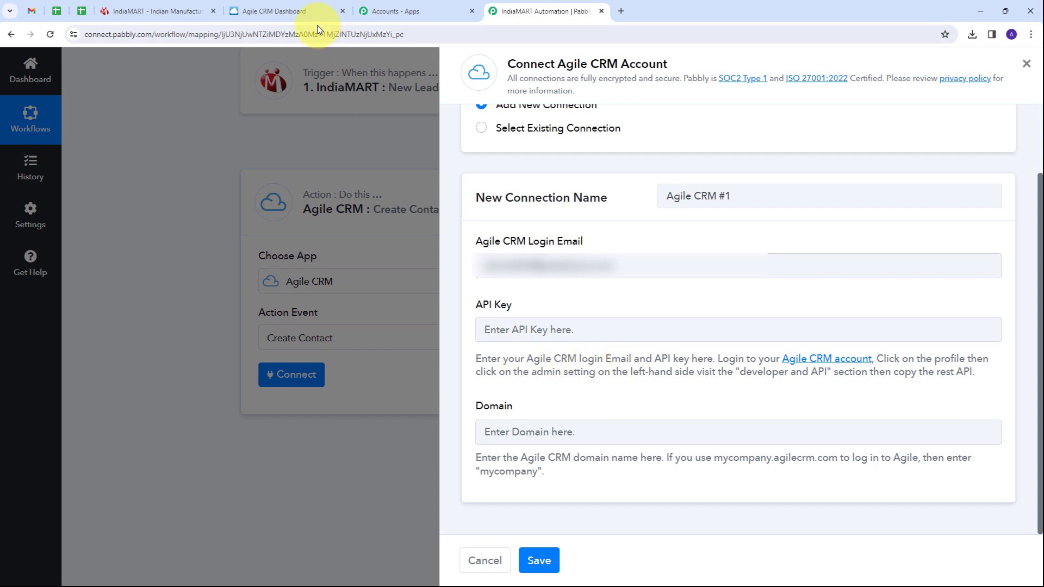
Switch to Agile CRM and copy the REST API key from the Developers & API section of the admin settings.
click(298, 15)
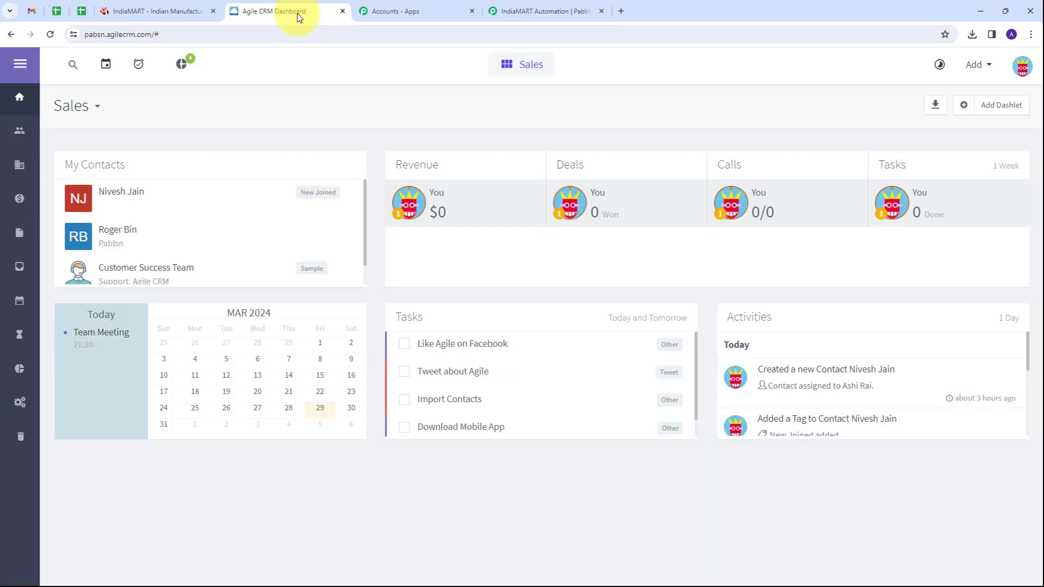
click(1022, 68)
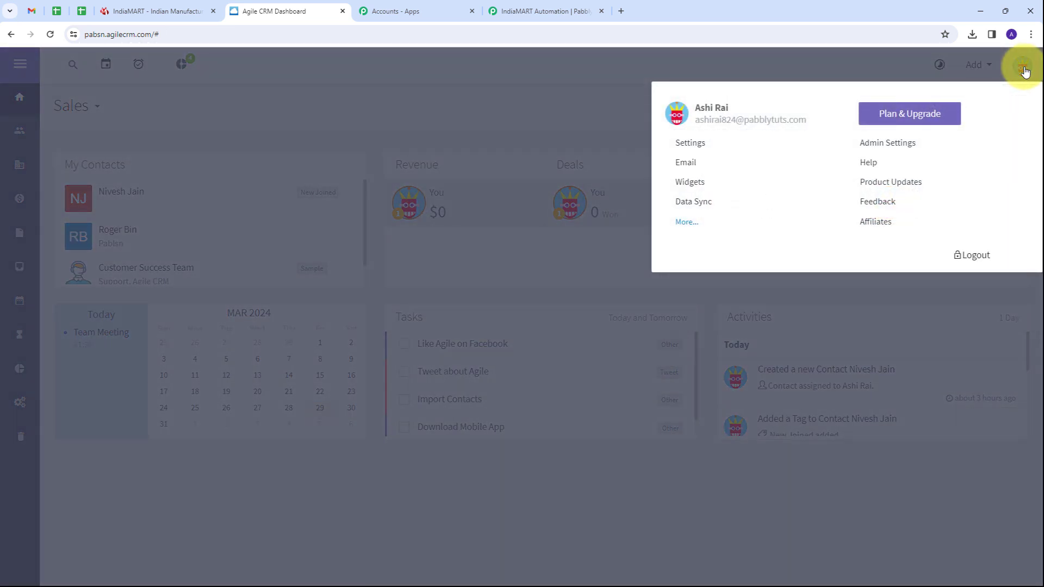
click(877, 151)
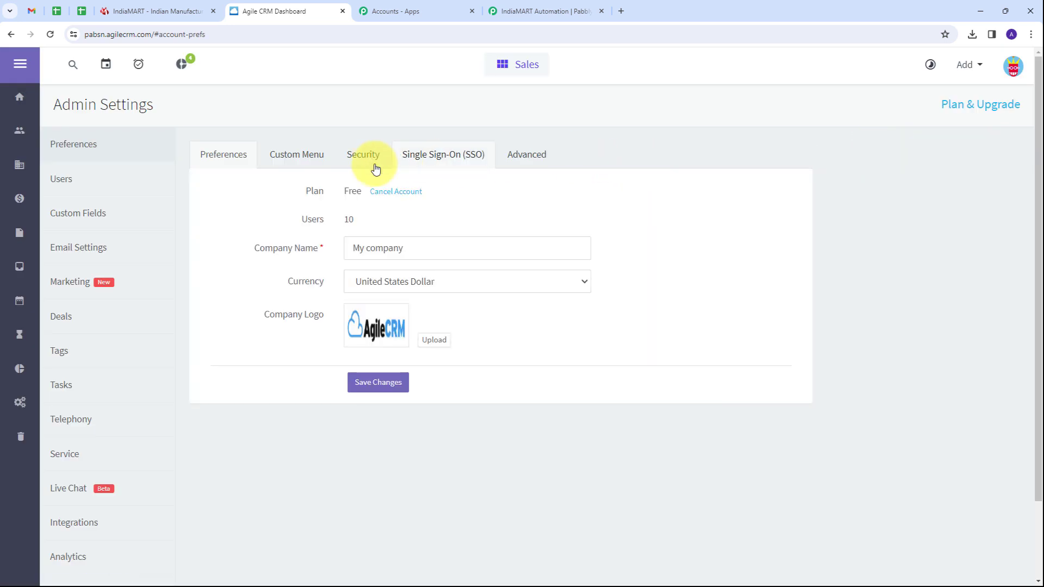
scroll(202, 261, down, 3)
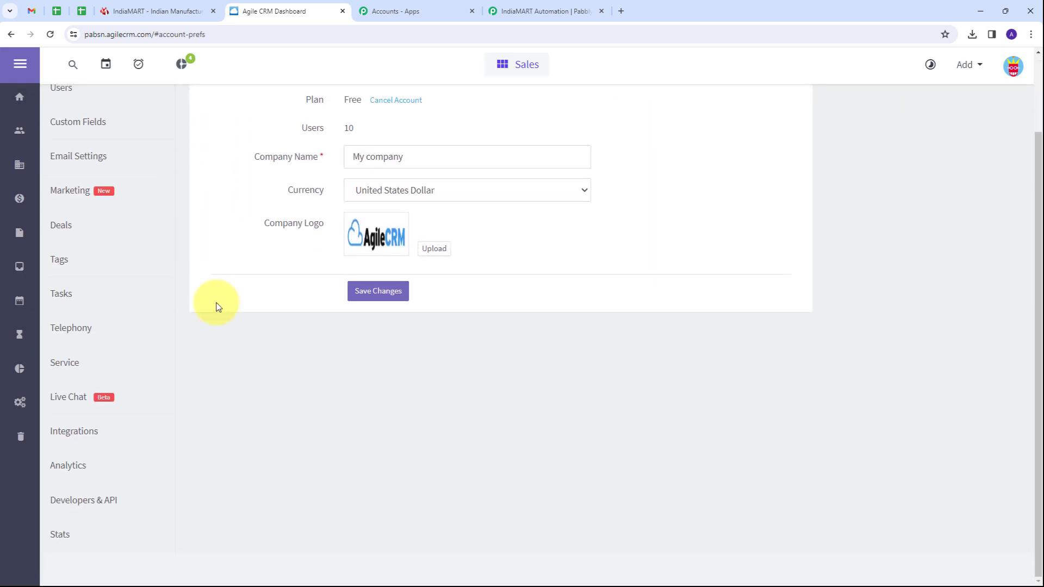
click(82, 503)
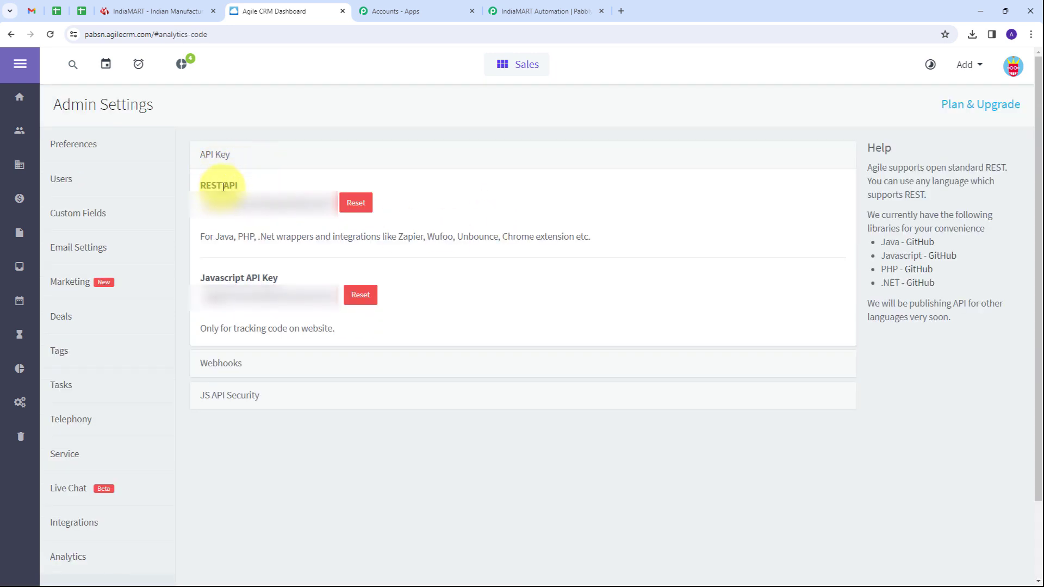
drag(331, 203, 206, 219)
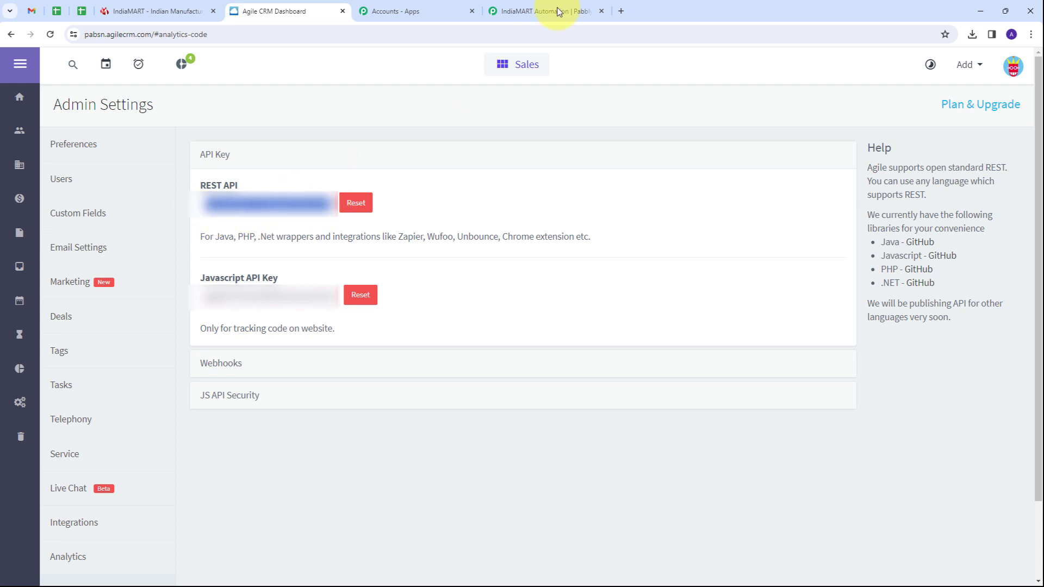
Return to Pabbly Connect and paste the REST API key into the API Key field of the new Agile CRM connection.
click(540, 11)
click(493, 331)
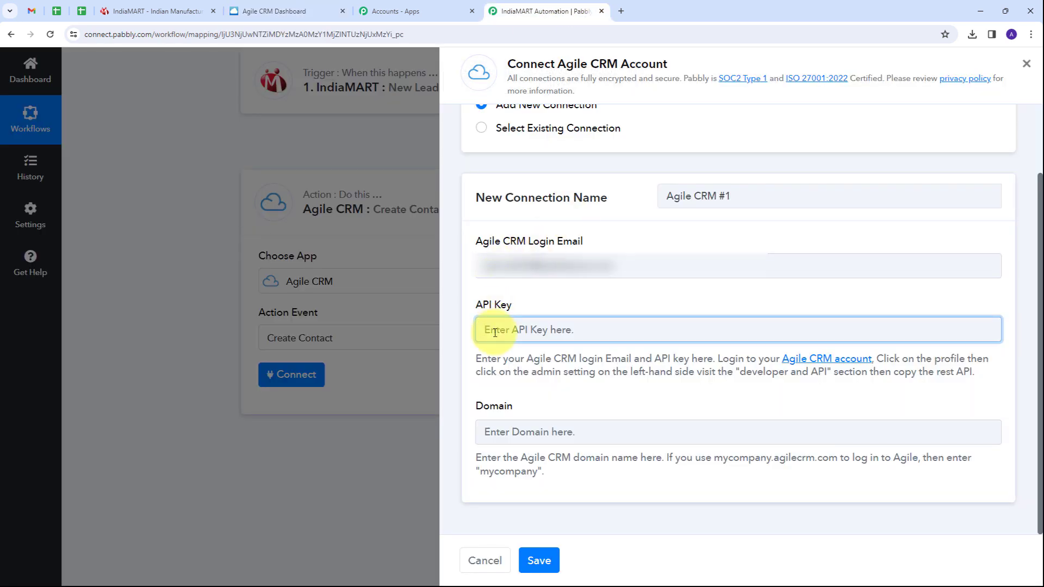
key(ctrl+v)
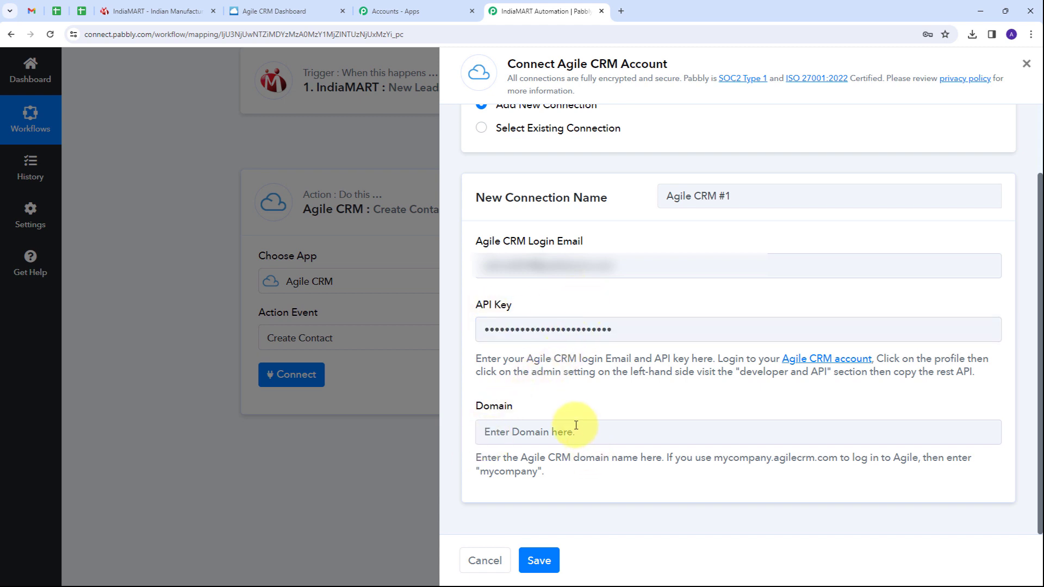
Switch to Agile CRM and copy the subdomain pabsn from the account's web address.
click(267, 10)
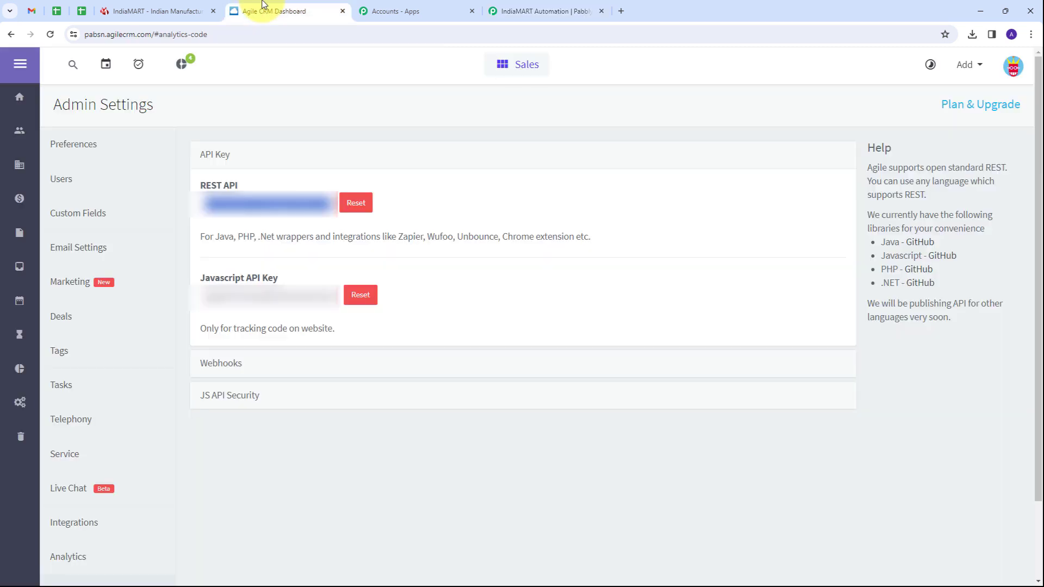
click(111, 36)
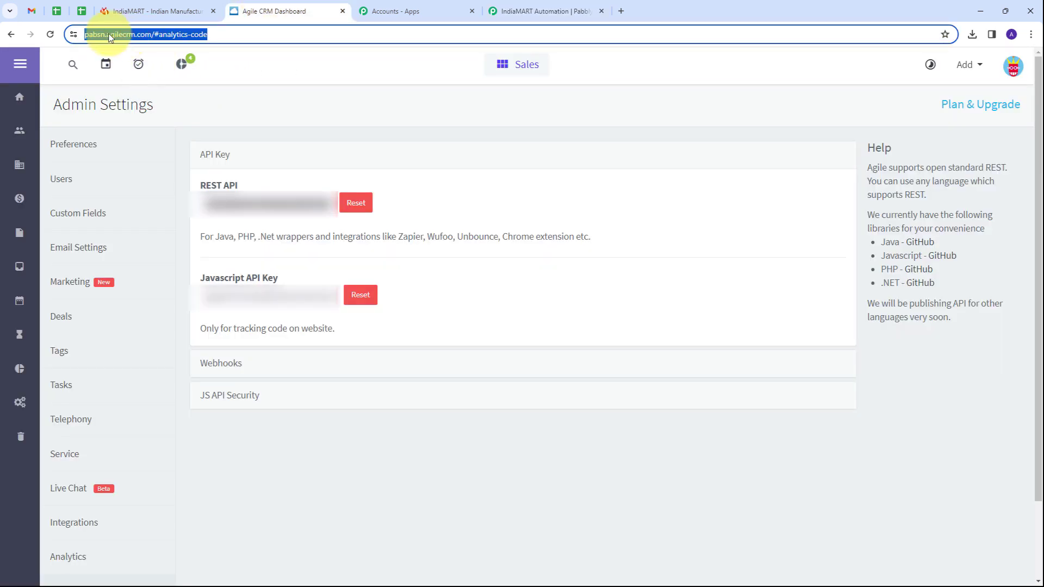
click(111, 36)
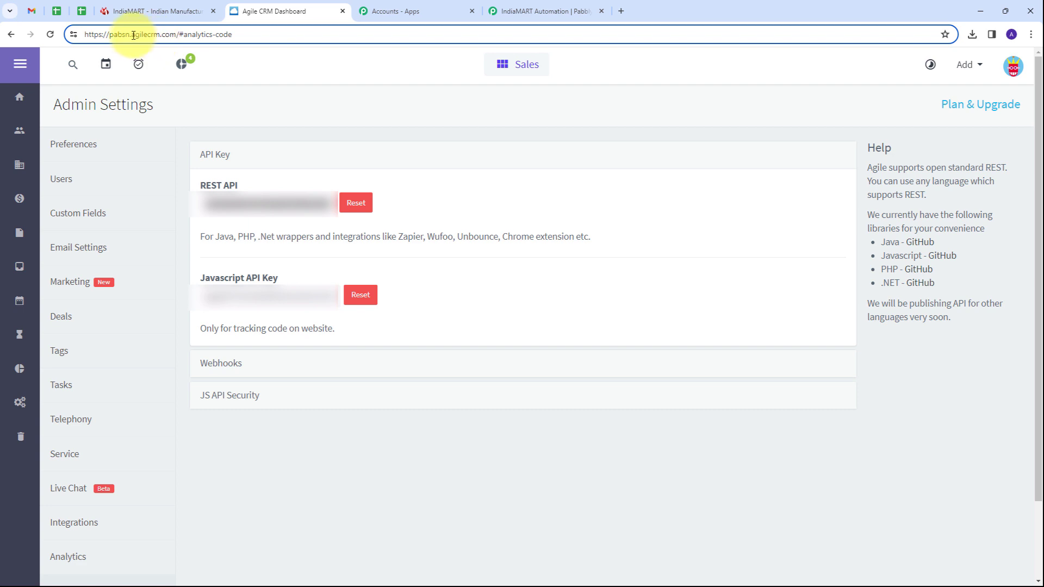
drag(129, 34, 109, 35)
key(ctrl+c)
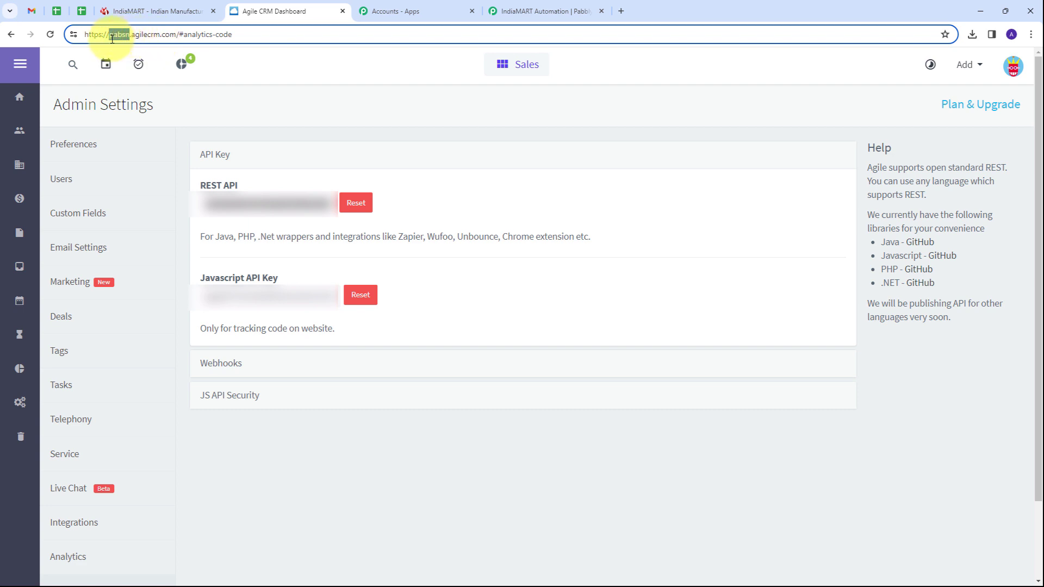
Return to Pabbly Connect, fill in pabsn as the Agile CRM domain and save the new connection.
click(496, 11)
click(553, 431)
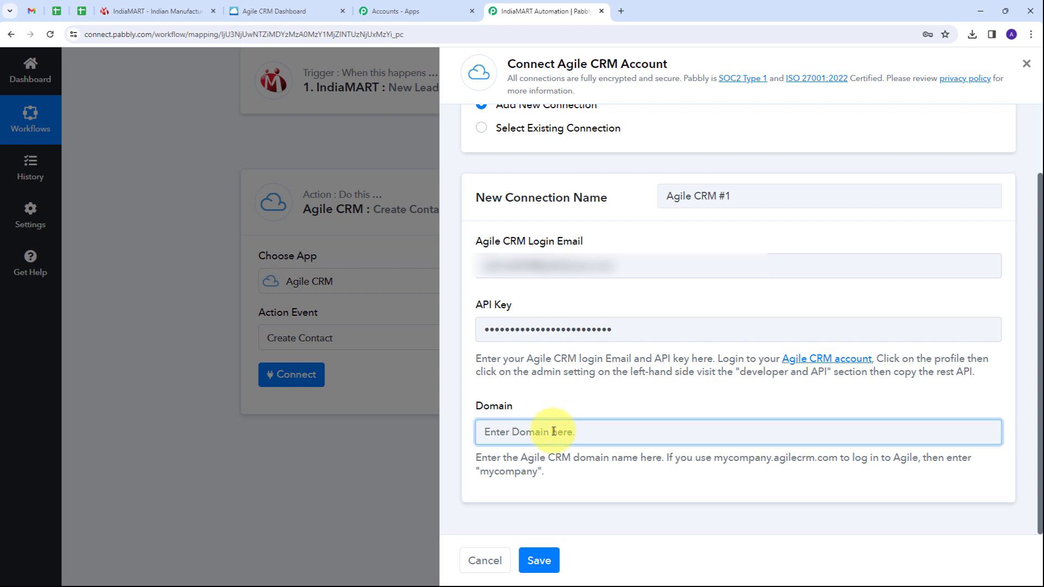
key(ctrl+v)
click(654, 405)
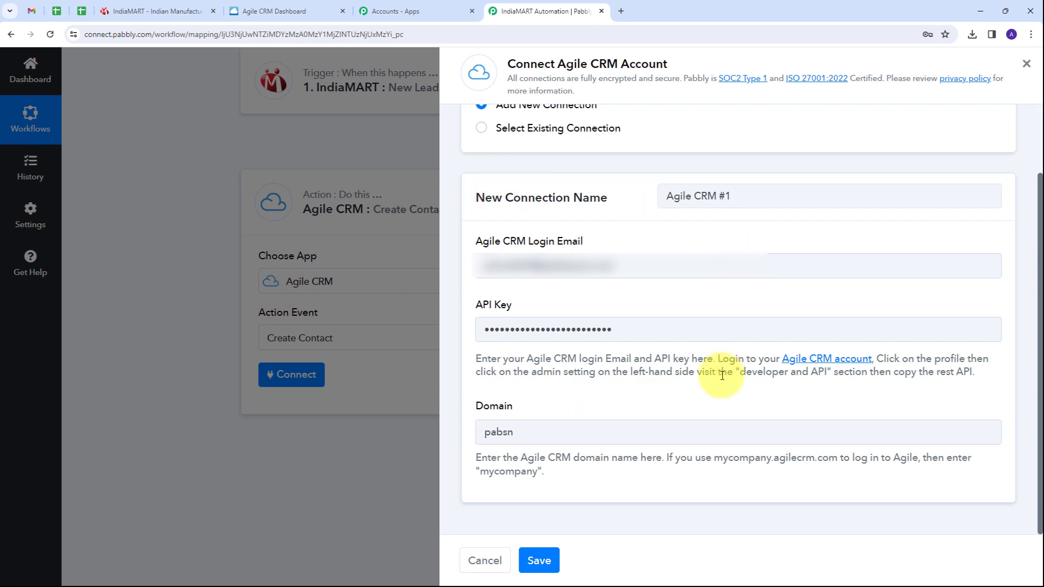
click(538, 561)
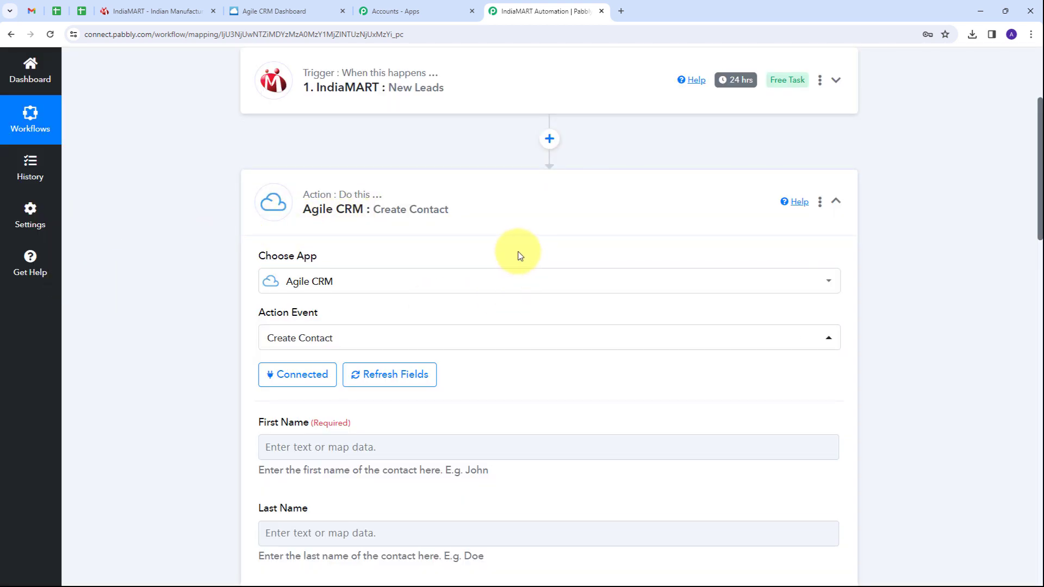
Insert a Text Formatter by Pabbly action between the IndiaMART trigger and the Agile CRM action.
scroll(518, 253, down, 2)
scroll(519, 256, down, 10)
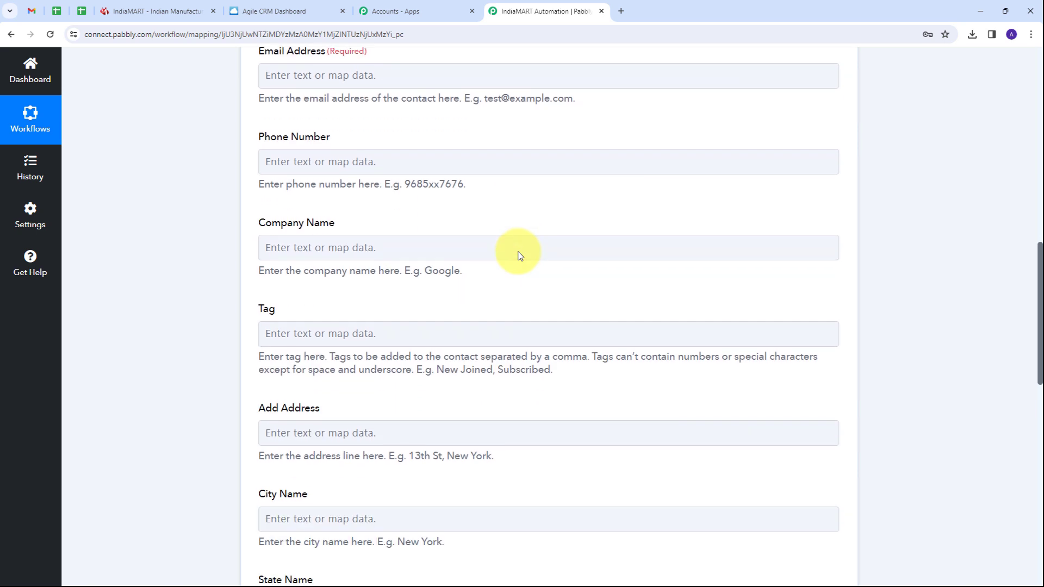
scroll(519, 252, up, 10)
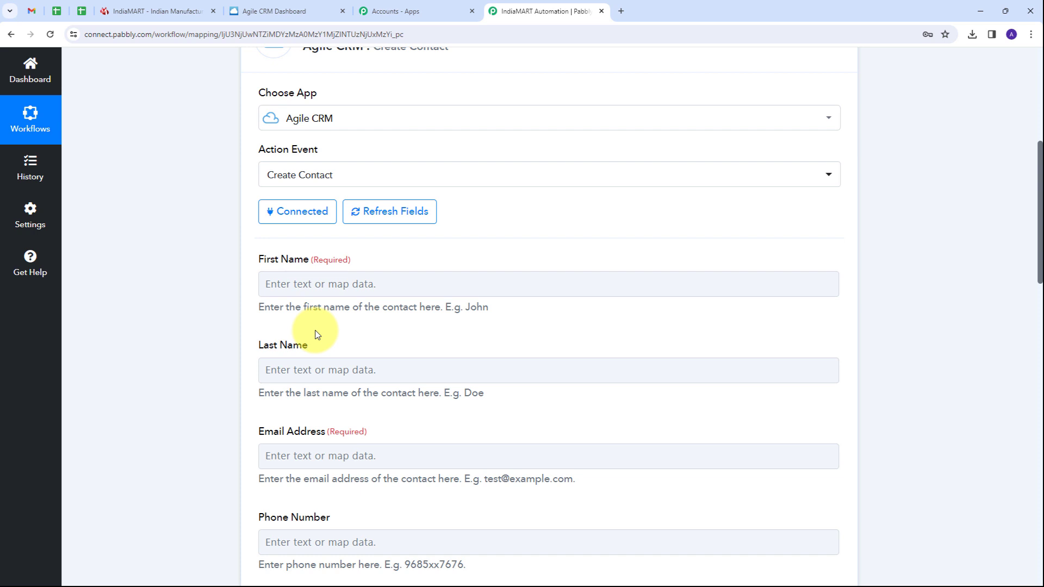
click(343, 284)
scroll(345, 275, down, 1)
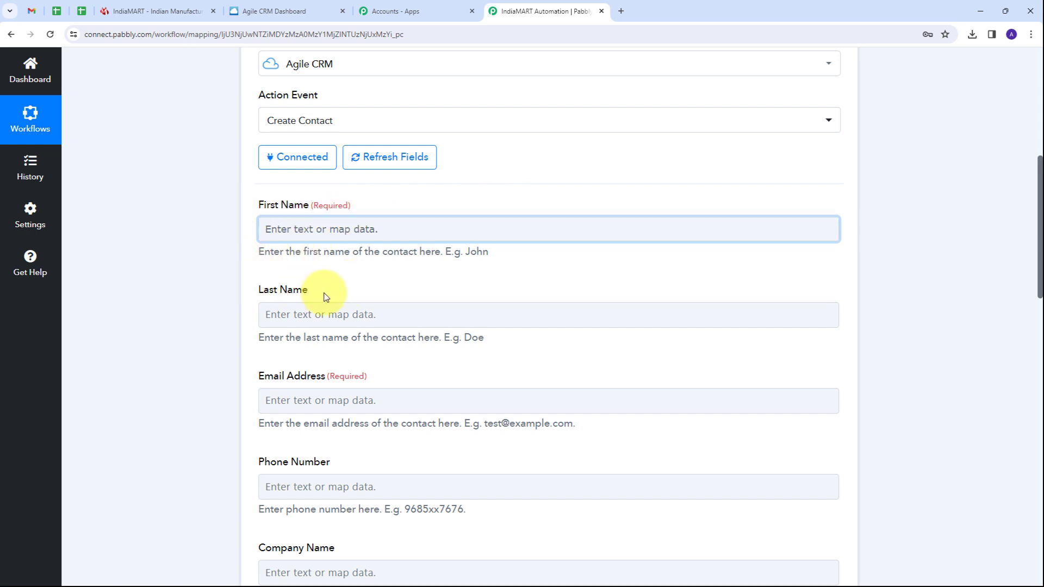
scroll(326, 297, up, 5)
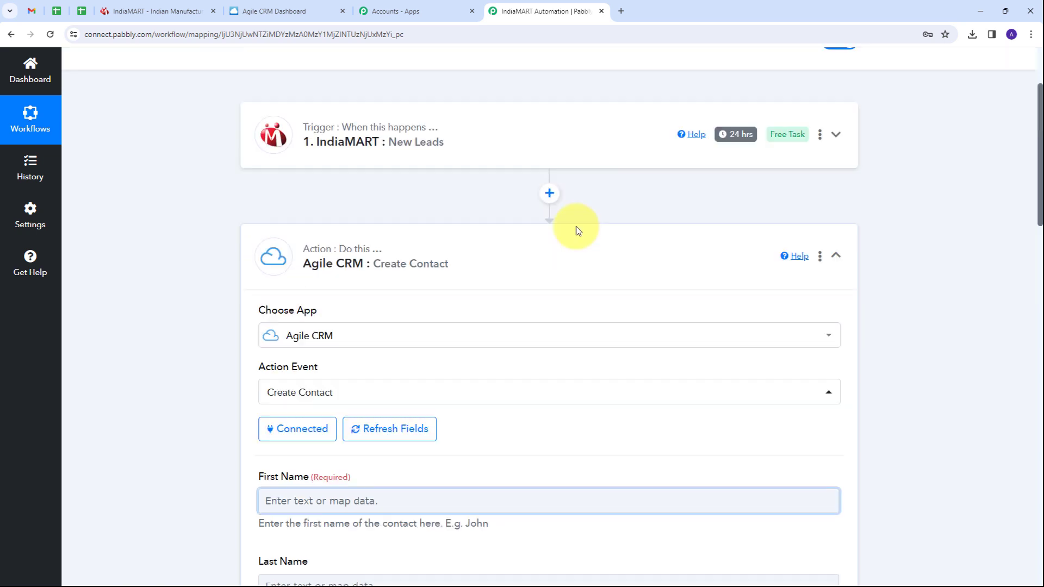
click(549, 193)
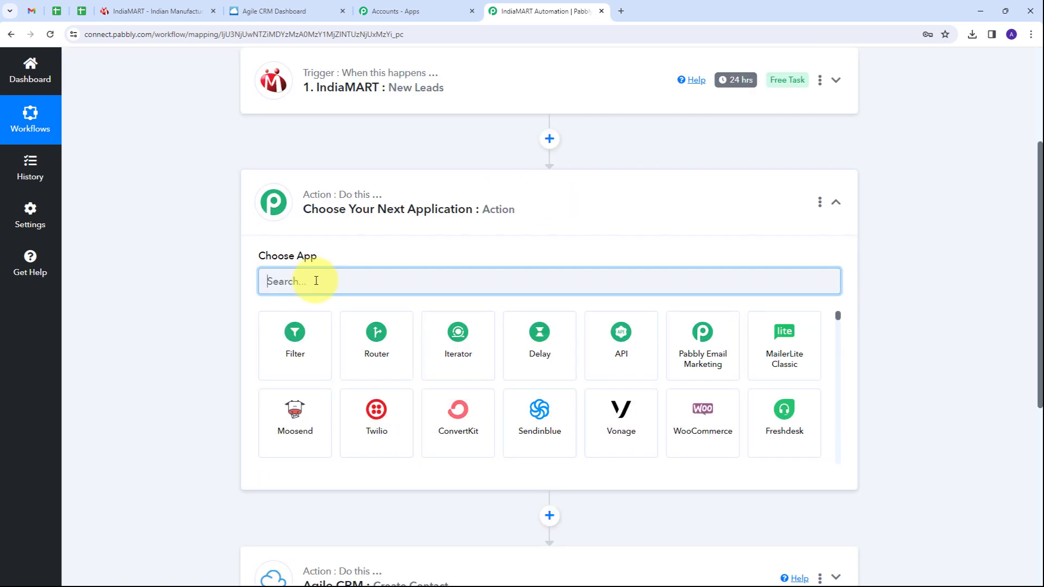
text(Text)
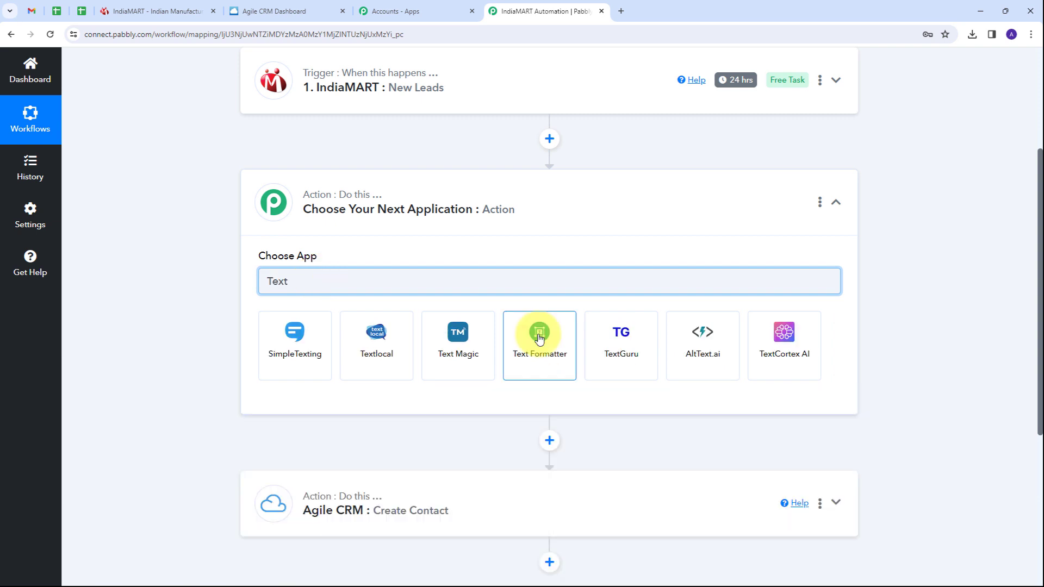
click(539, 338)
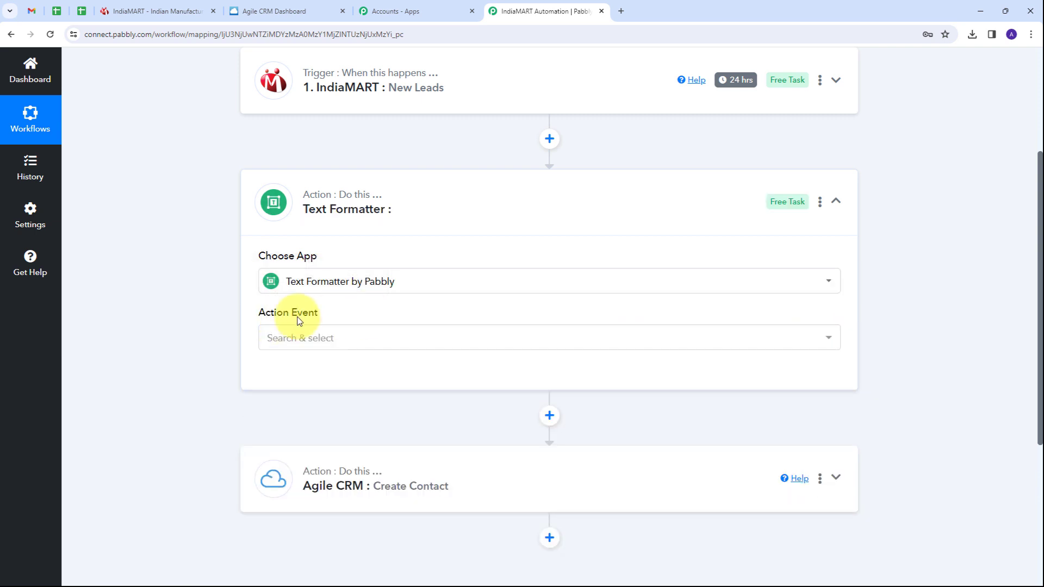
Choose Split Text as the Text Formatter's action event and connect it.
click(398, 342)
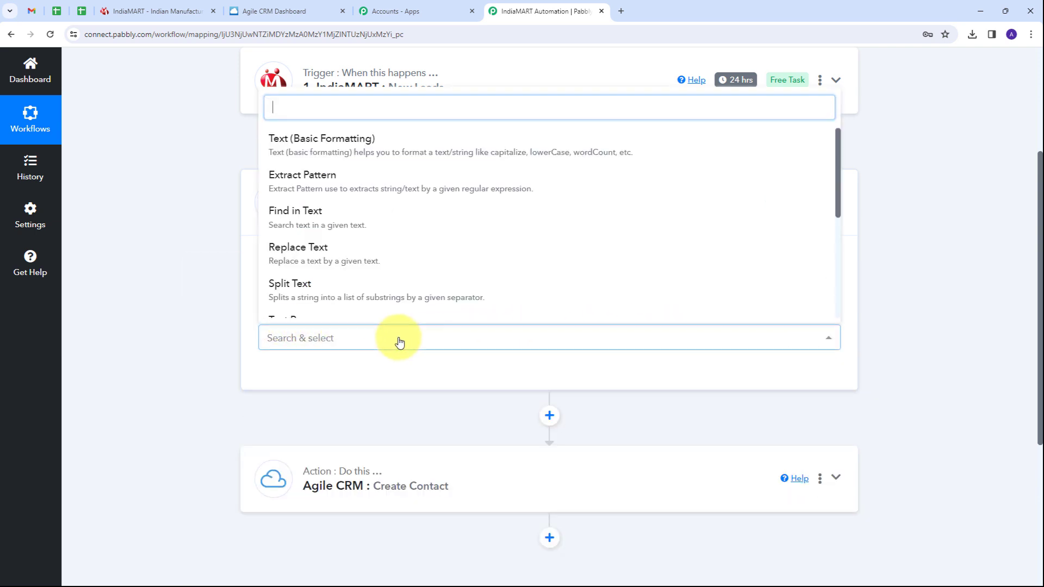
click(314, 288)
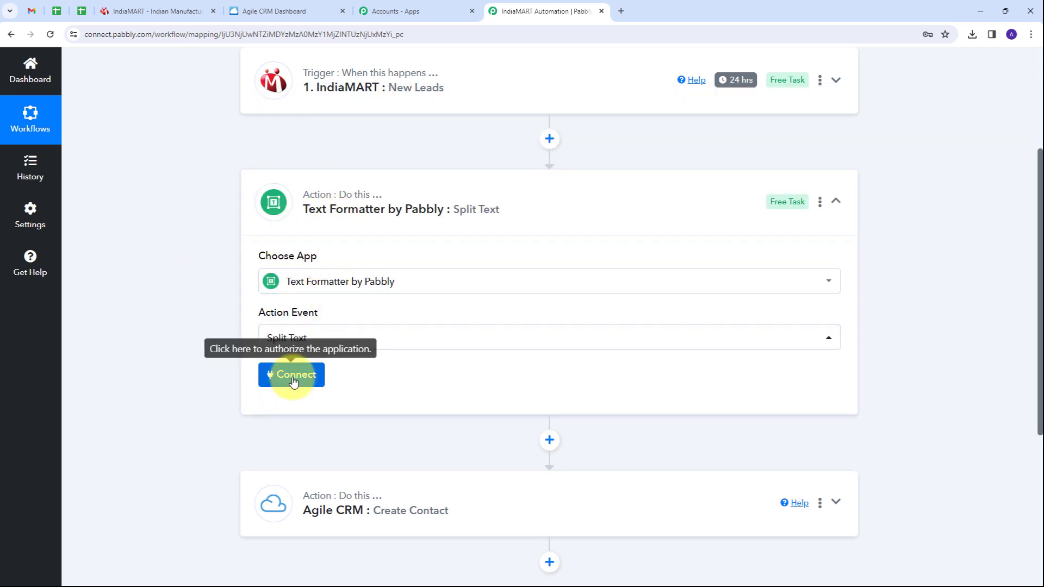
click(276, 378)
Map the IndiaMART lead's SENDER NAME into the Text to Split field.
scroll(264, 268, down, 4)
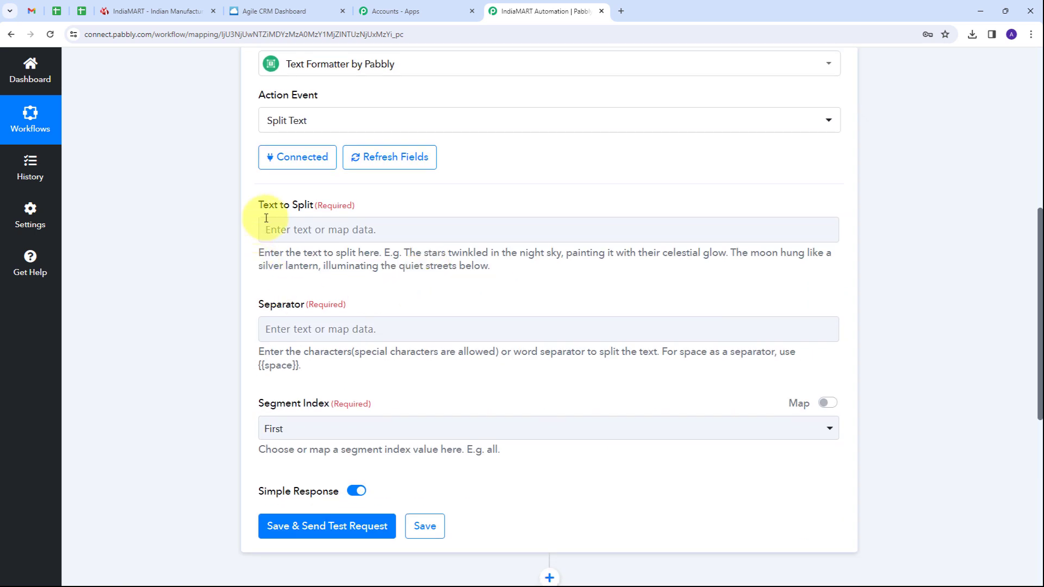
click(294, 232)
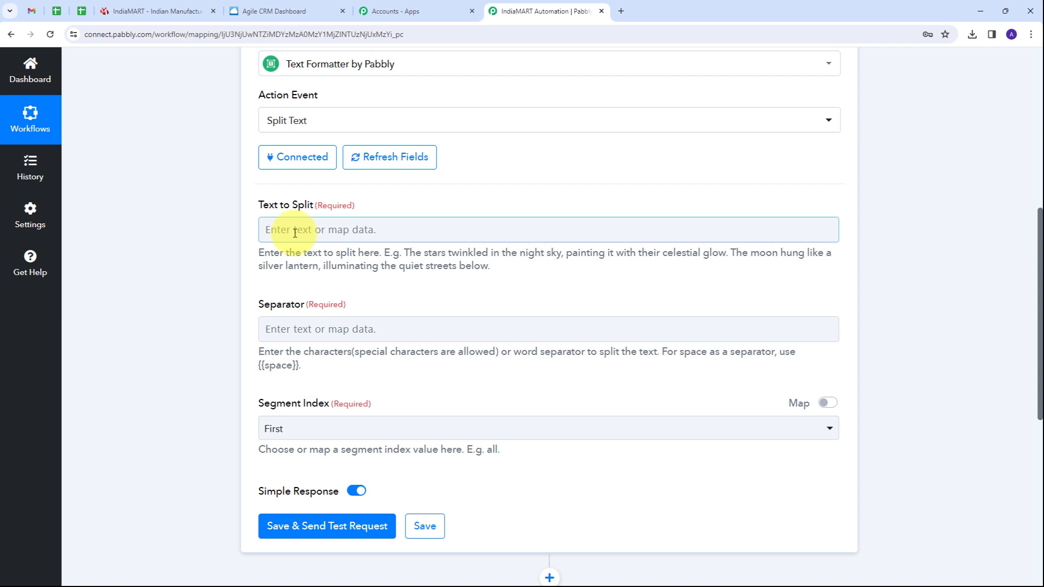
click(311, 230)
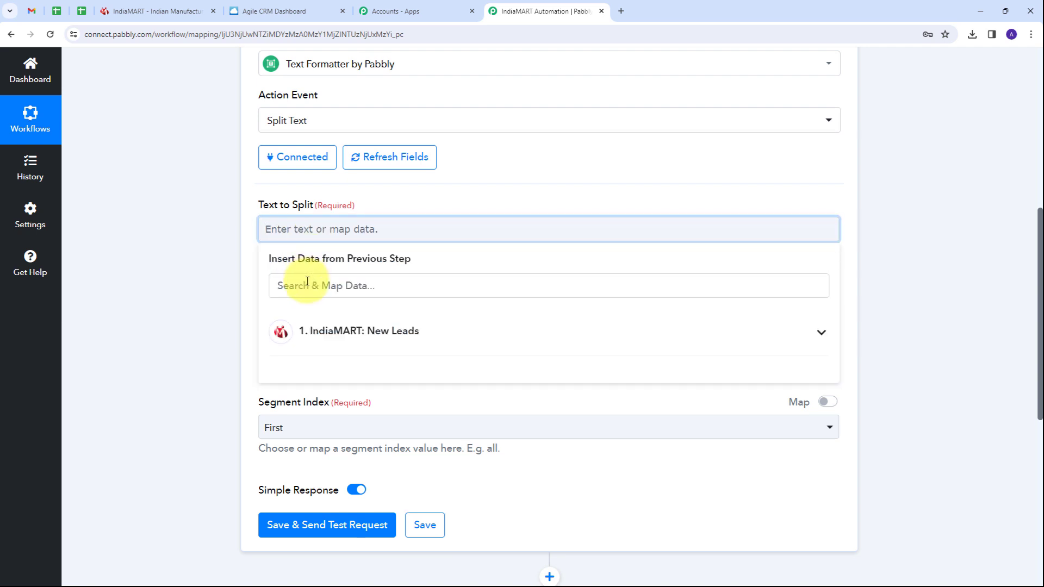
click(307, 281)
text(name)
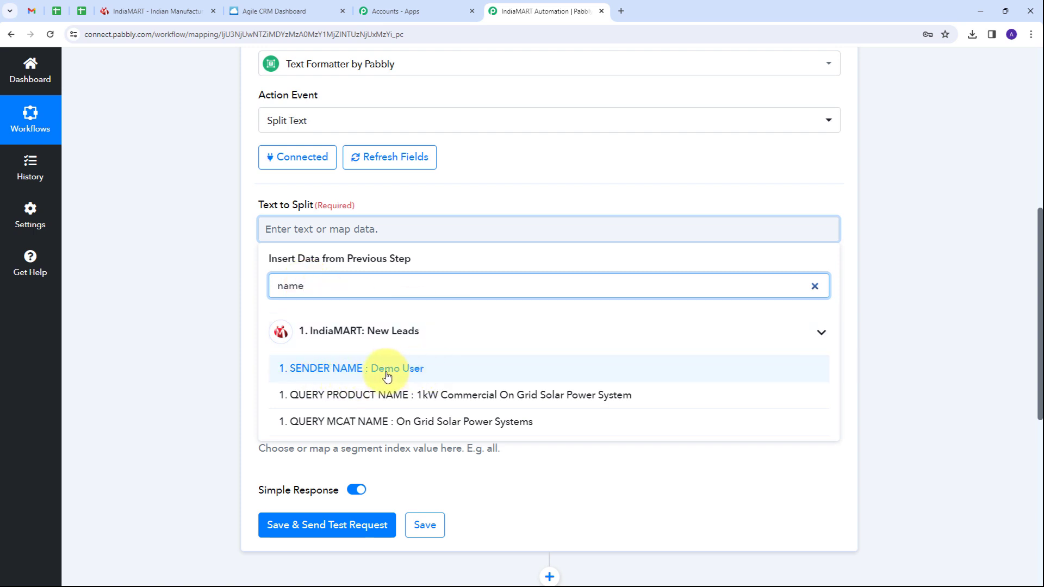
click(387, 370)
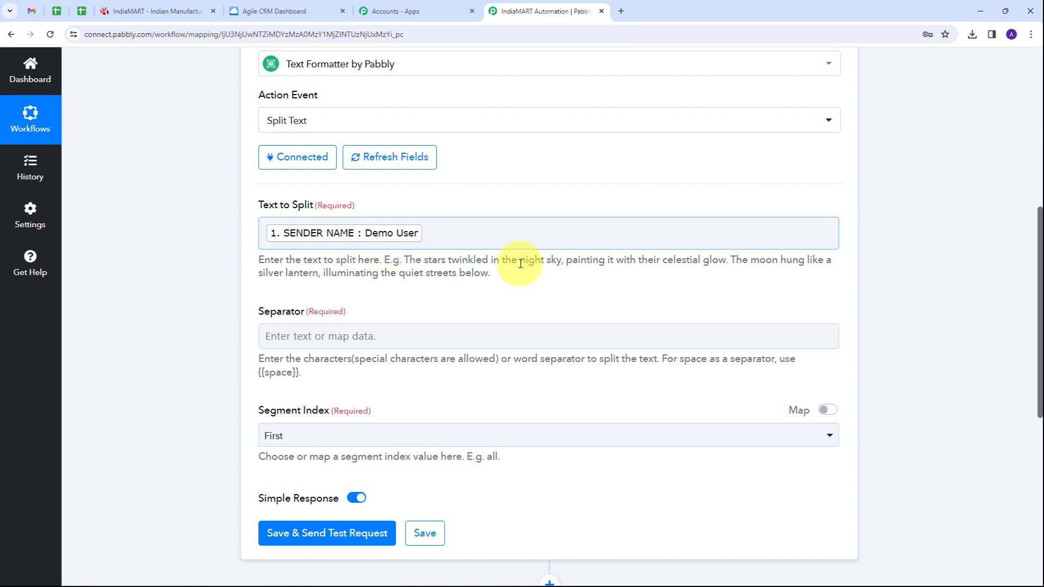
Set the Split Text separator to {{space}}, copied from the field's help text.
scroll(442, 256, down, 1)
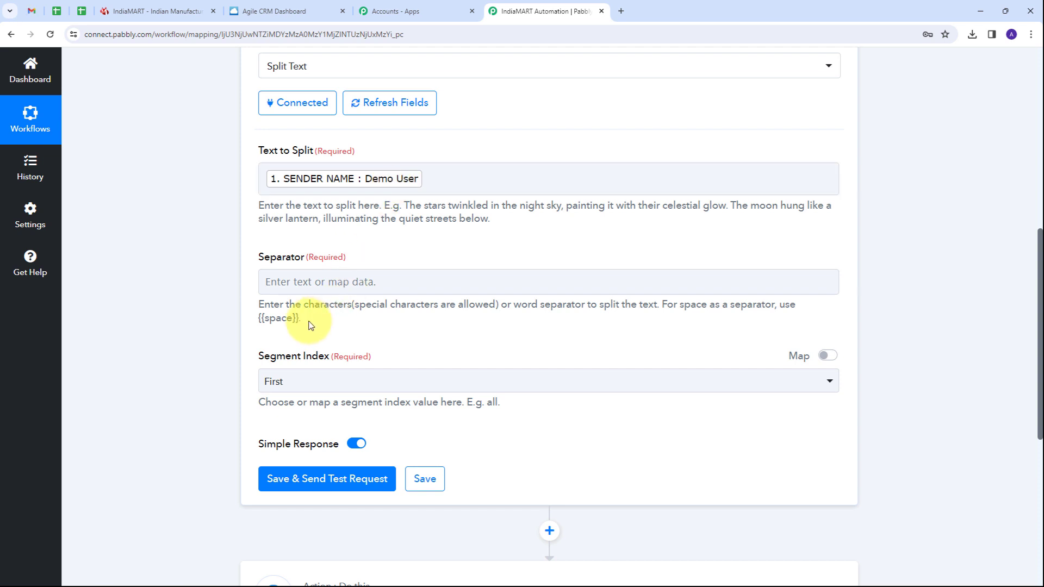
drag(298, 317, 259, 317)
key(ctrl+c)
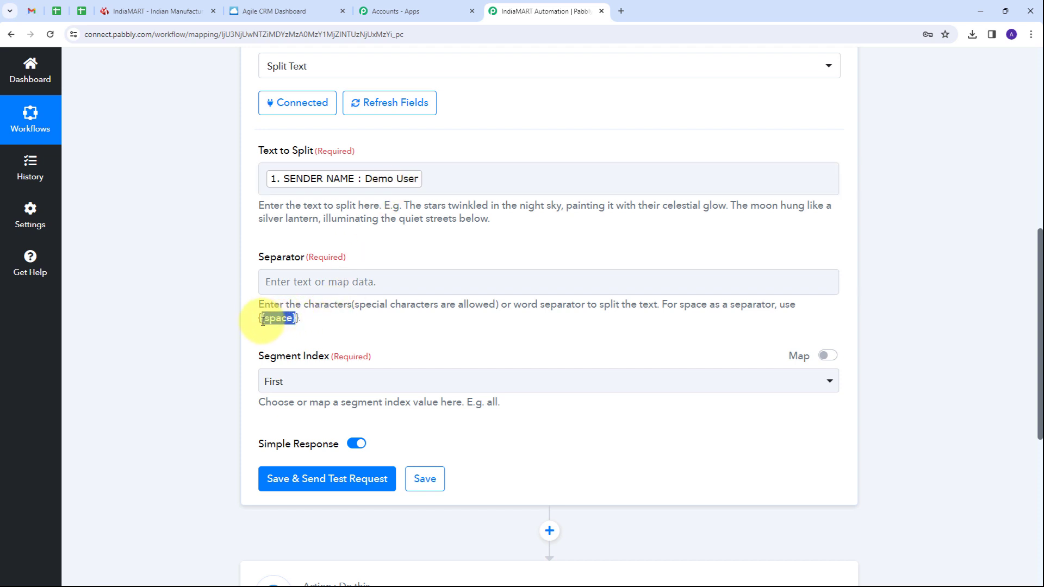
click(354, 273)
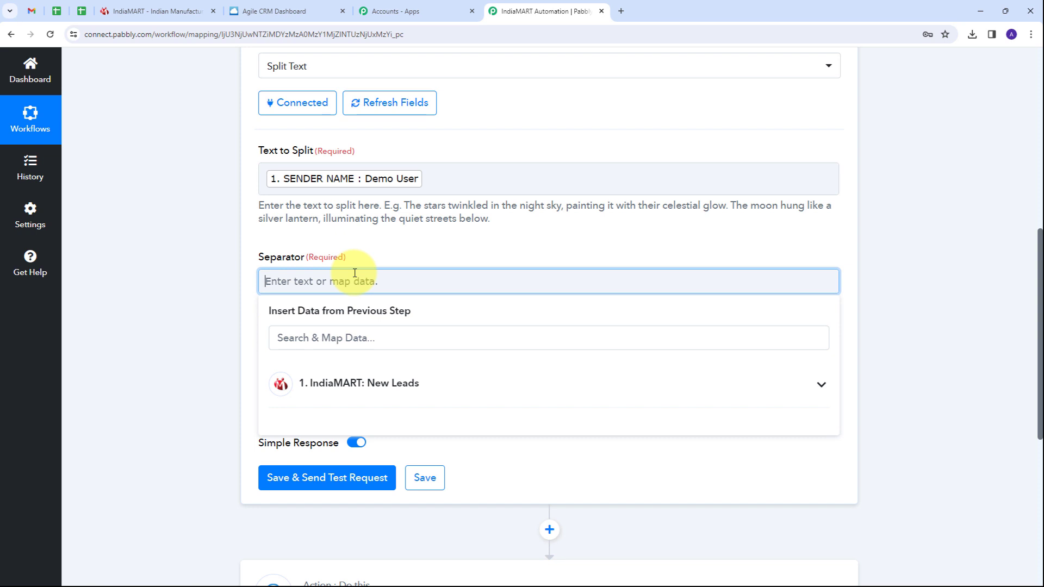
key(ctrl+v)
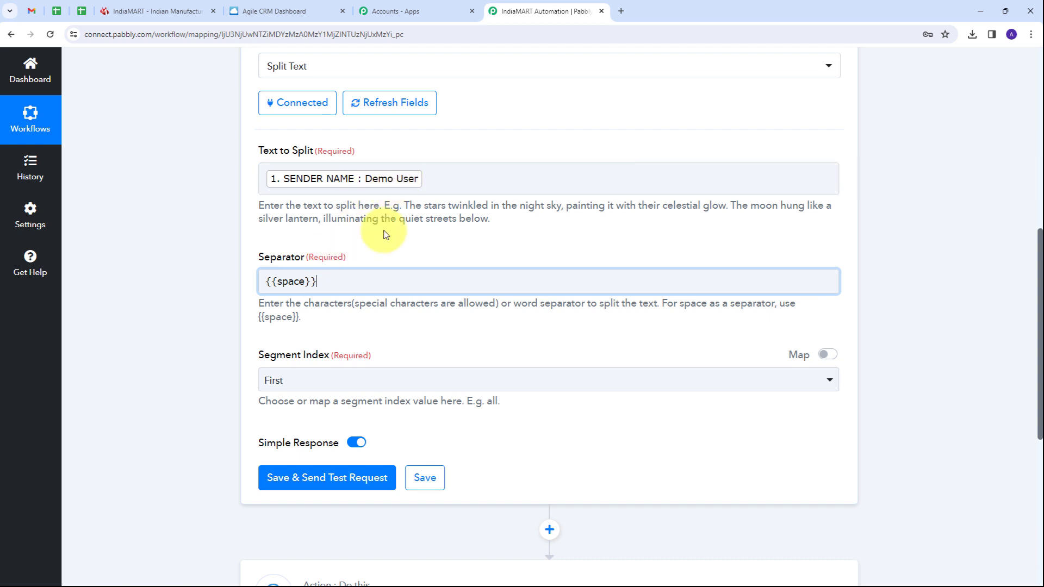
Set the Segment Index to All, save the Split Text action with a test request, and check the split results.
scroll(384, 234, down, 2)
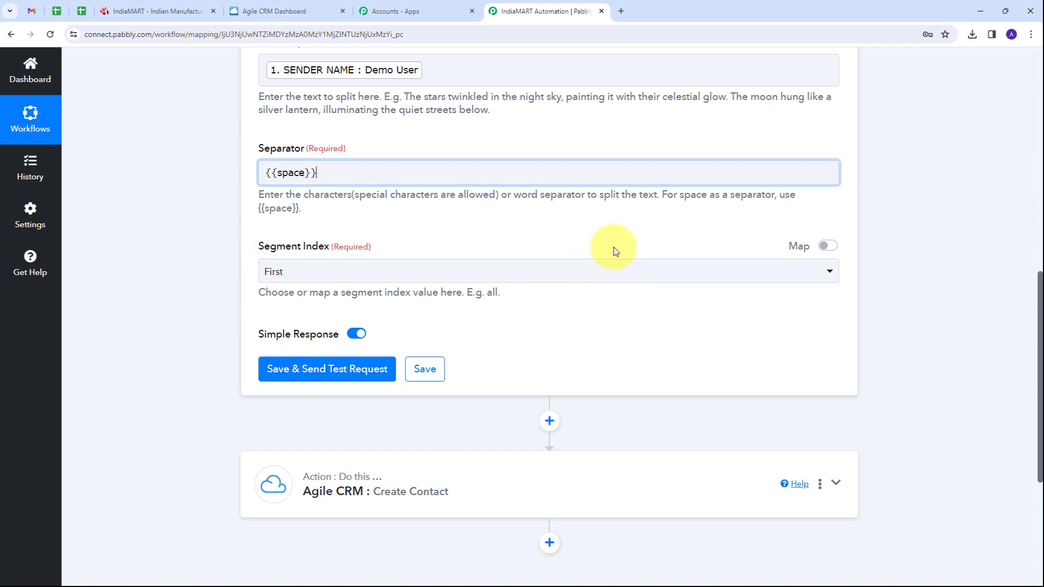
click(569, 273)
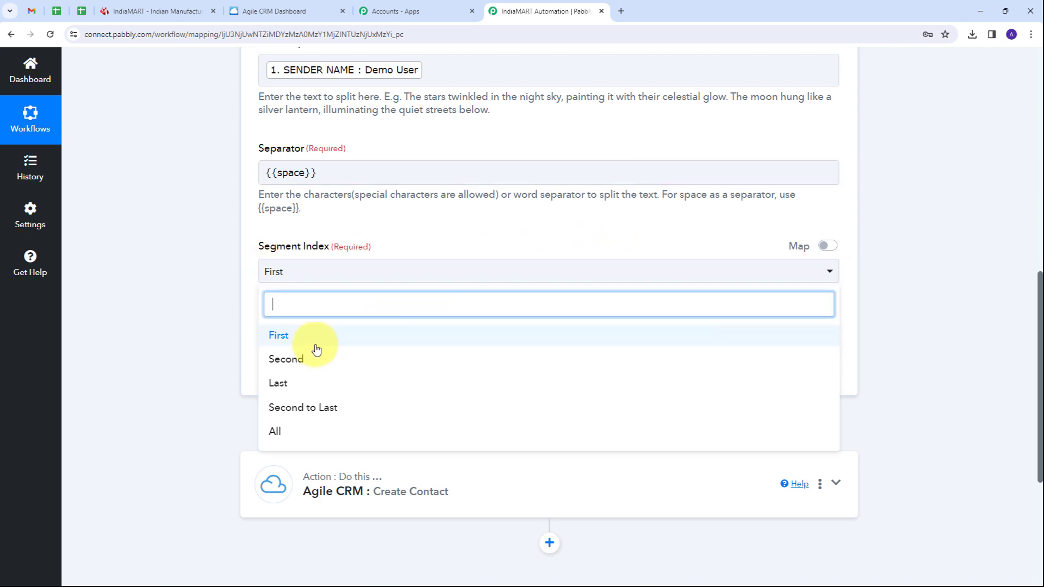
click(284, 434)
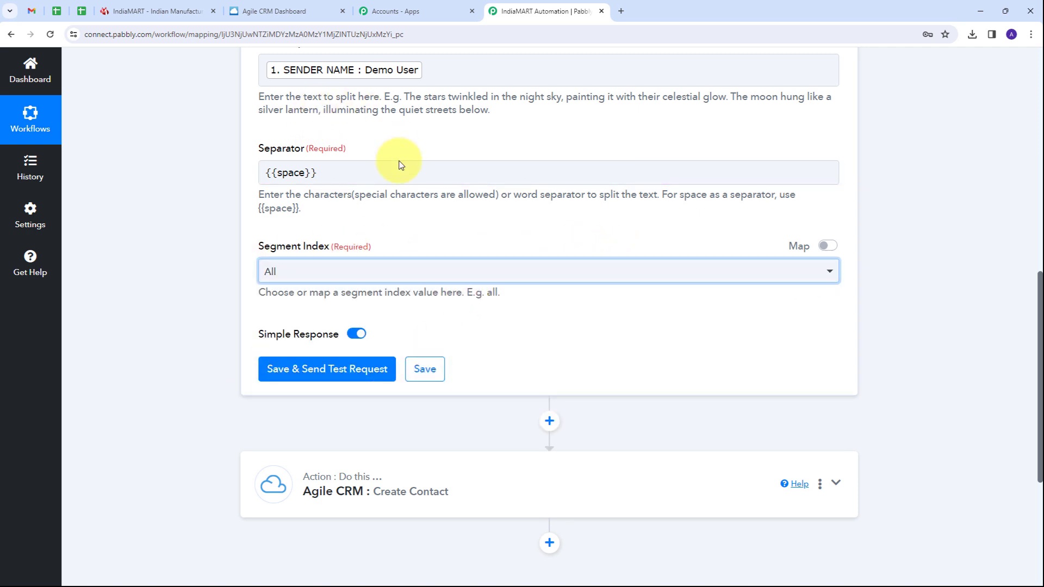
click(319, 369)
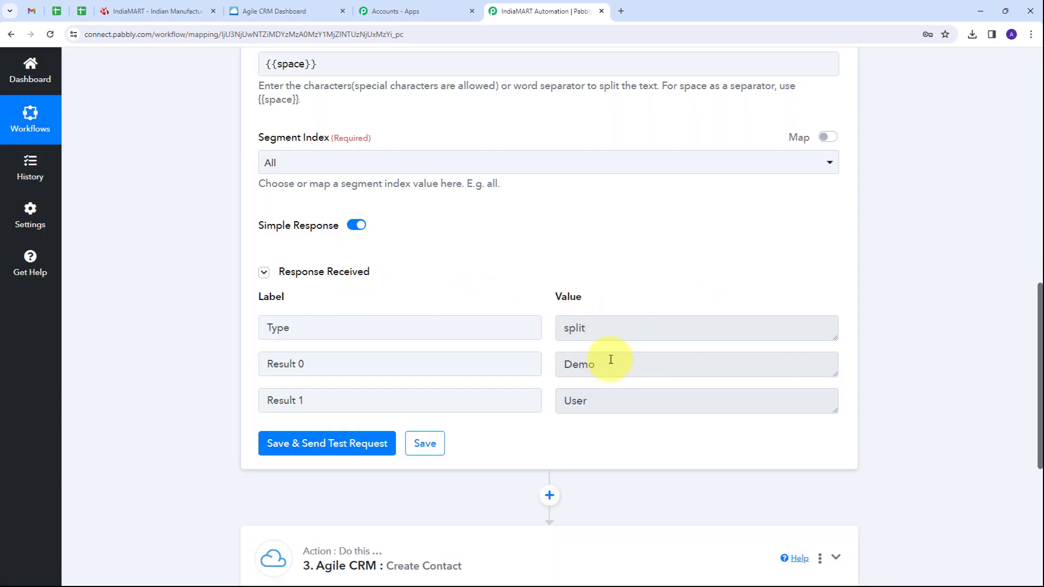
double_click(611, 360)
drag(610, 359, 469, 379)
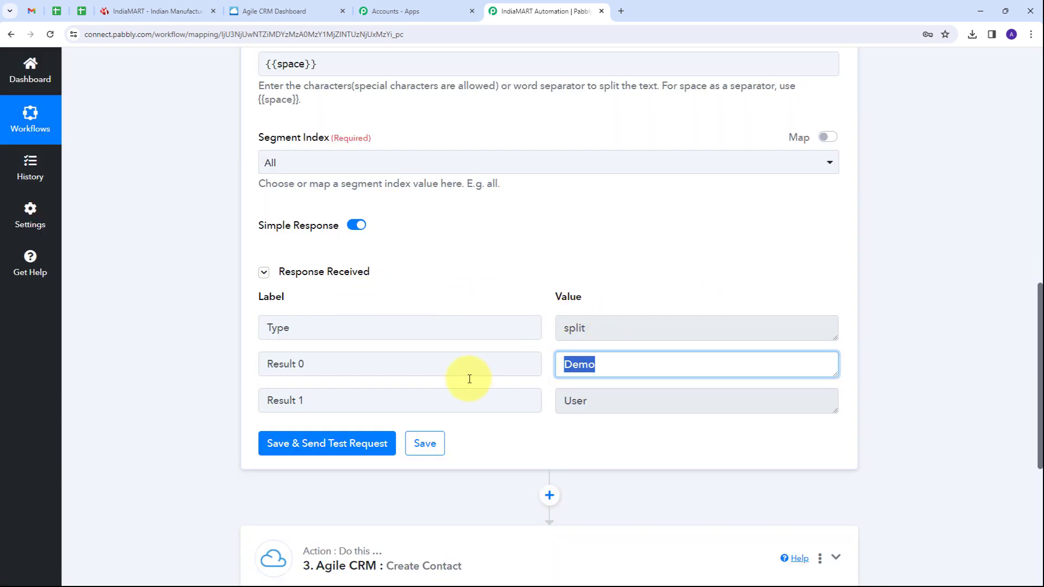
click(594, 400)
drag(594, 399, 612, 345)
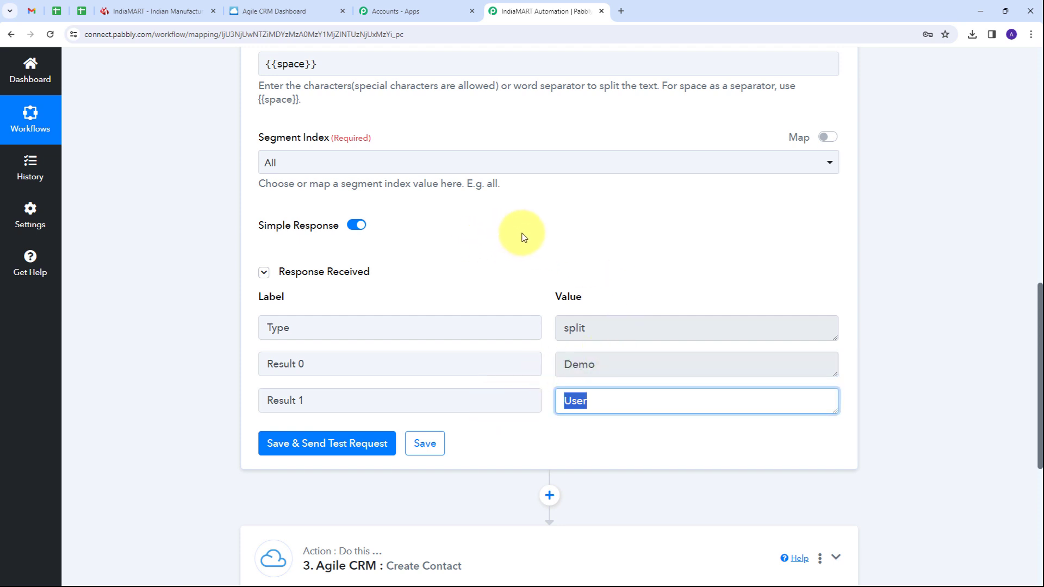
Map the Split Text step's Result 0 into the First Name field of the Agile CRM Create Contact action.
scroll(523, 237, down, 3)
scroll(485, 241, up, 1)
scroll(489, 296, down, 2)
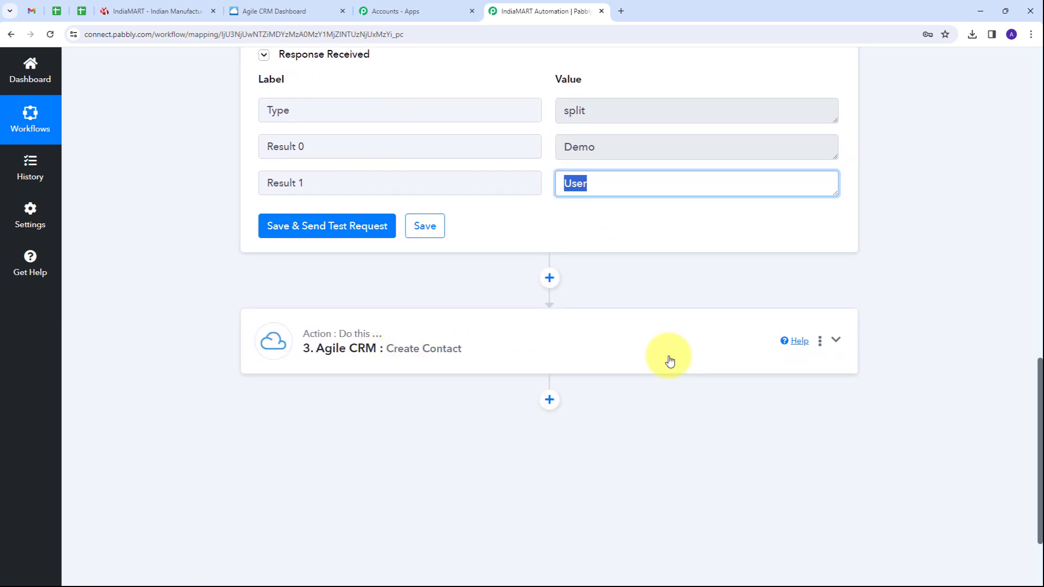
click(686, 347)
scroll(326, 289, down, 3)
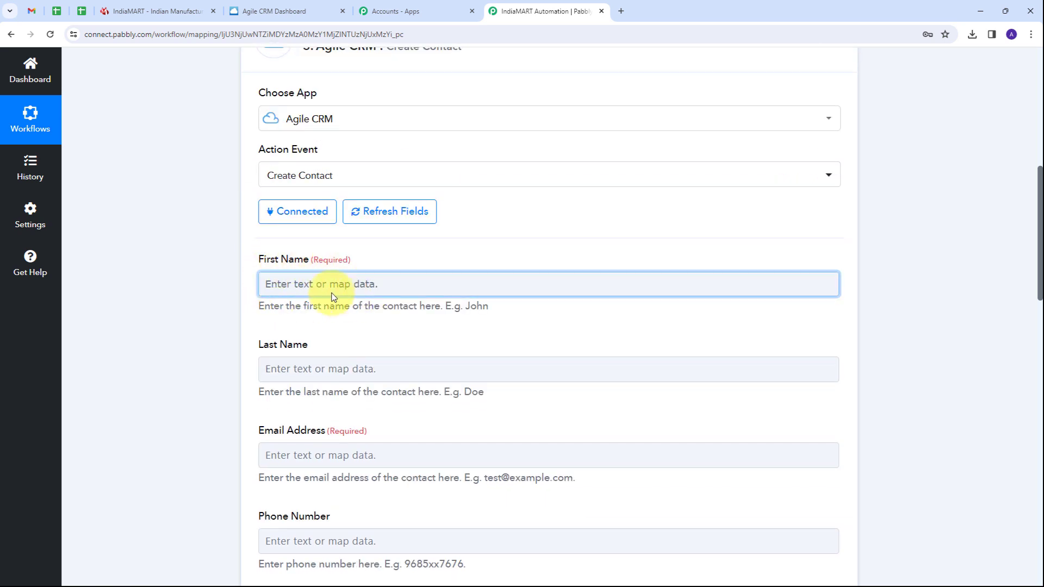
click(394, 284)
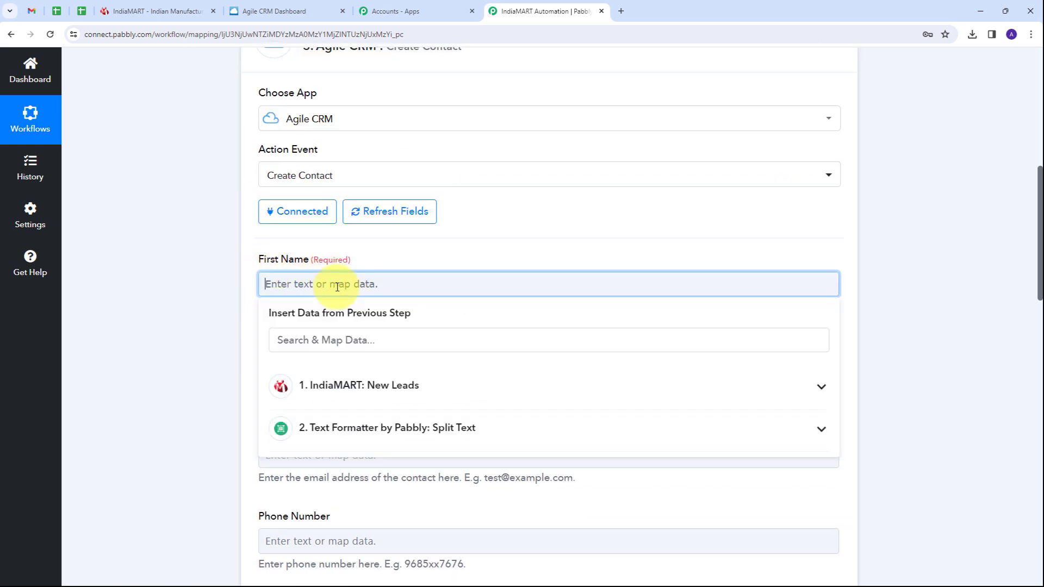
click(475, 432)
scroll(381, 391, down, 1)
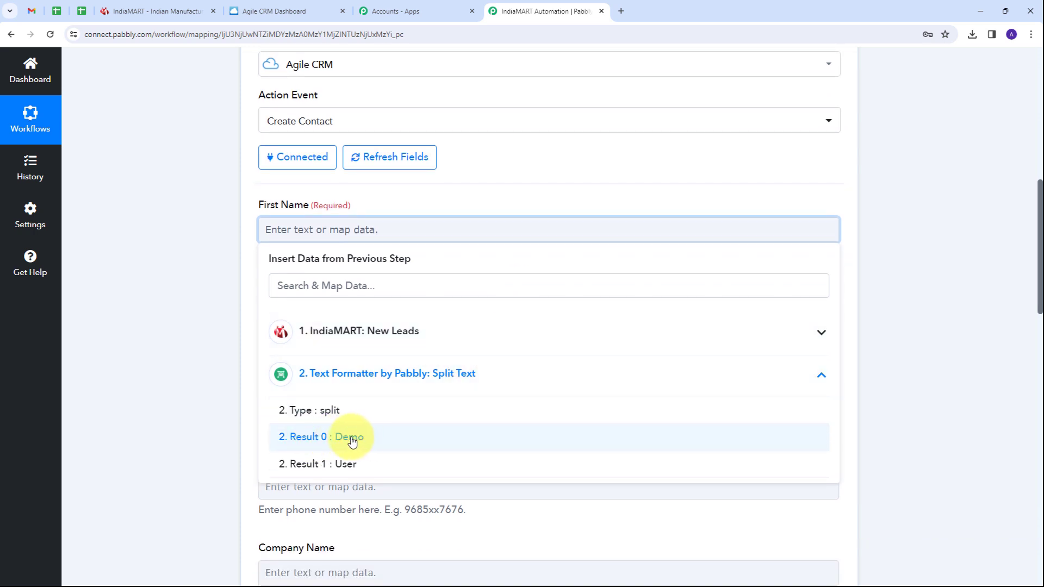
click(352, 438)
Map the Split Text step's Result 1 into the contact's Last Name field.
scroll(484, 195, down, 1)
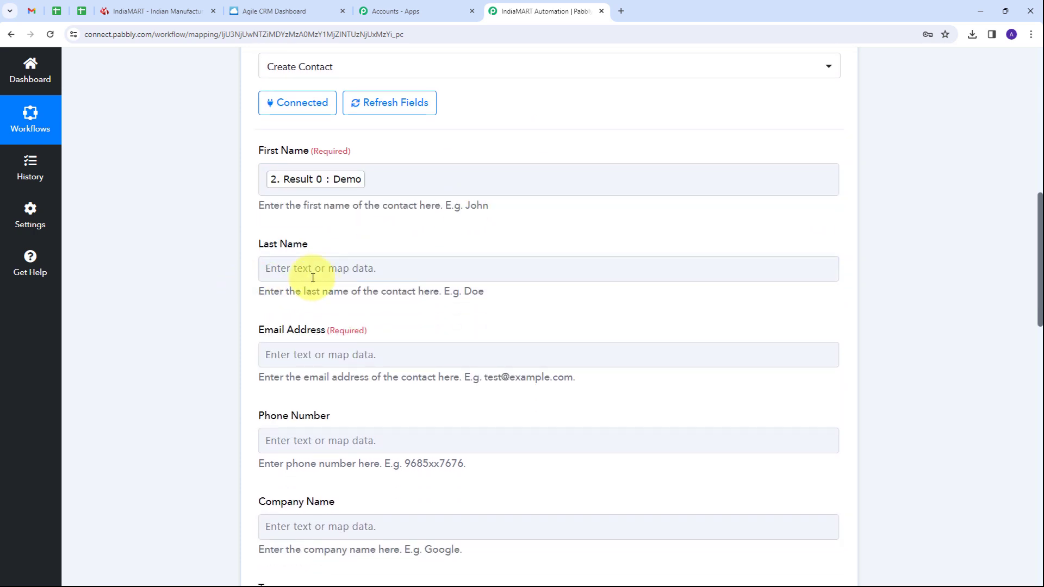
click(334, 270)
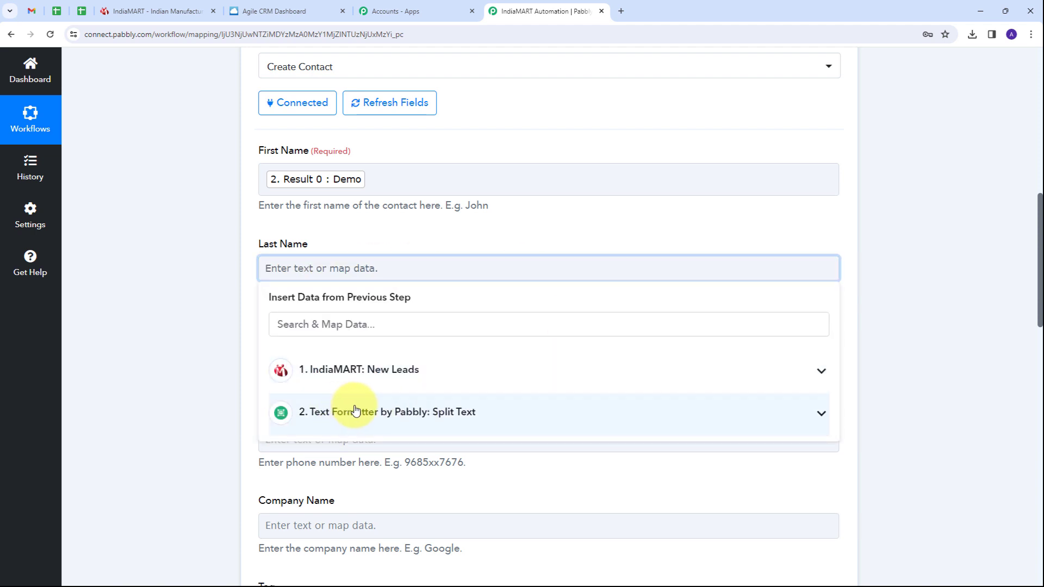
click(363, 412)
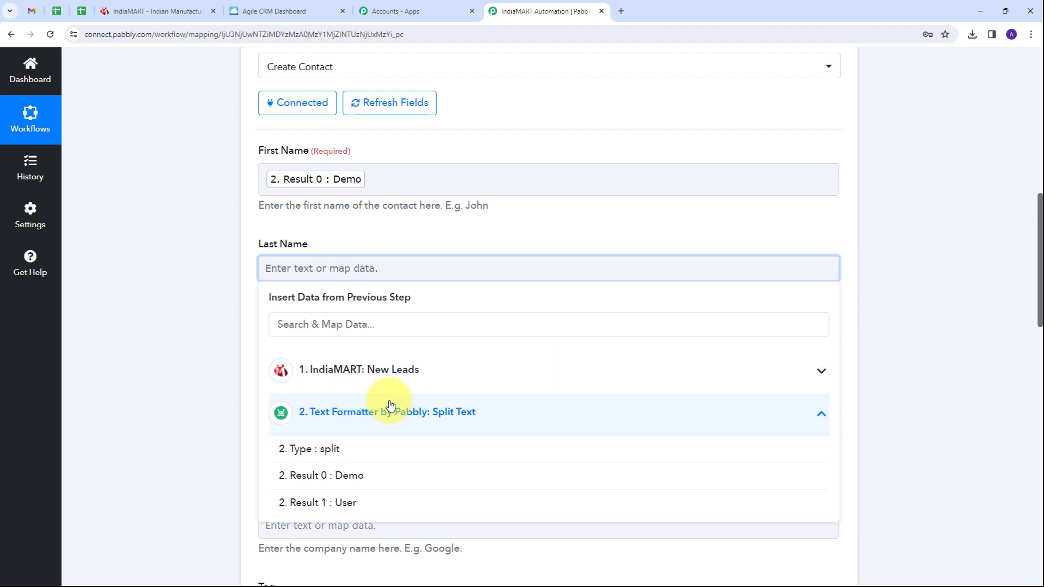
click(347, 505)
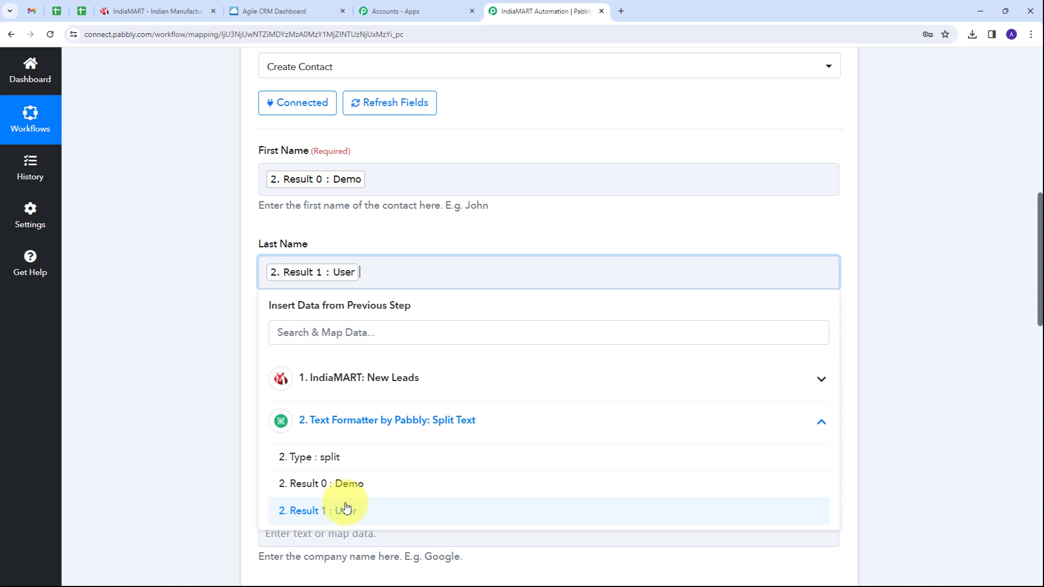
click(401, 229)
Find the IndiaMART lead's SENDER EMAIL and map it into the Email Address field.
scroll(213, 245, down, 2)
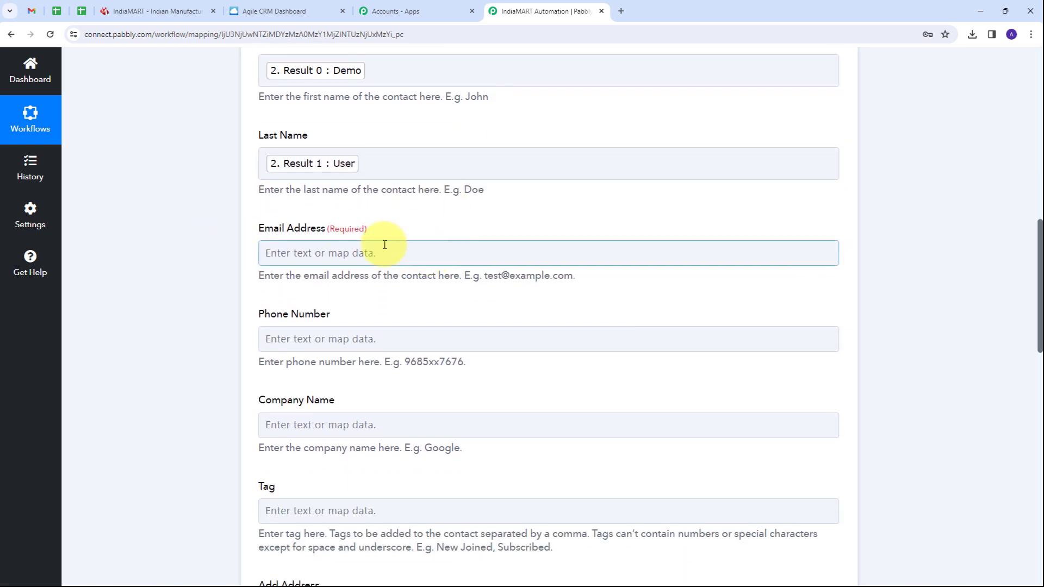
click(275, 252)
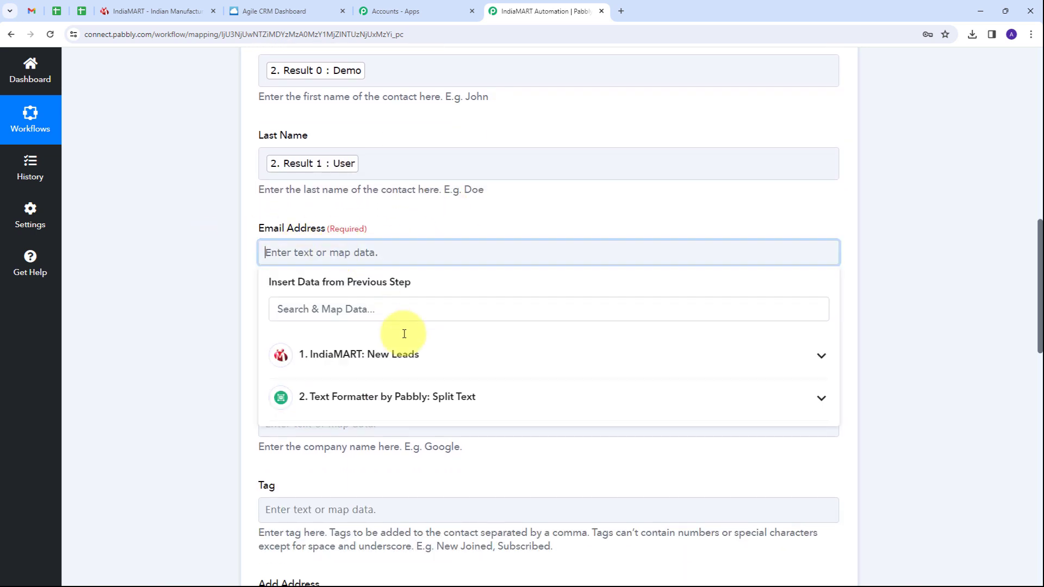
click(311, 312)
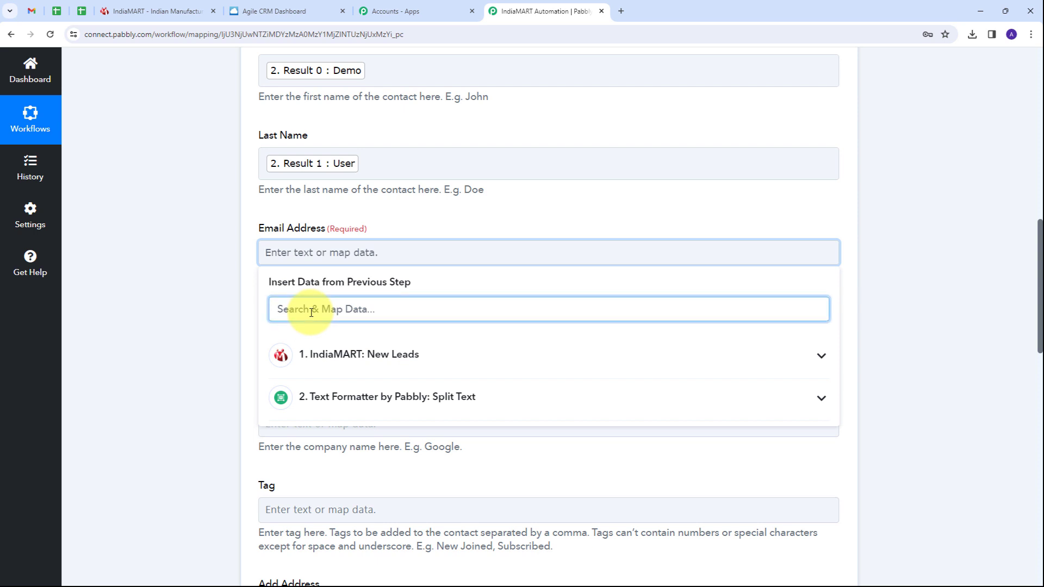
text(Email)
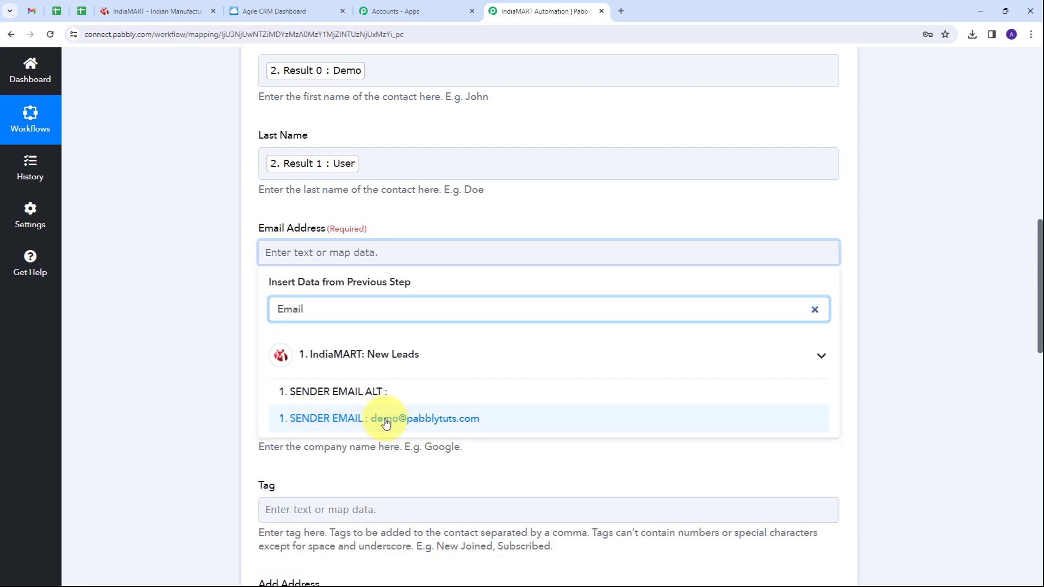
click(416, 424)
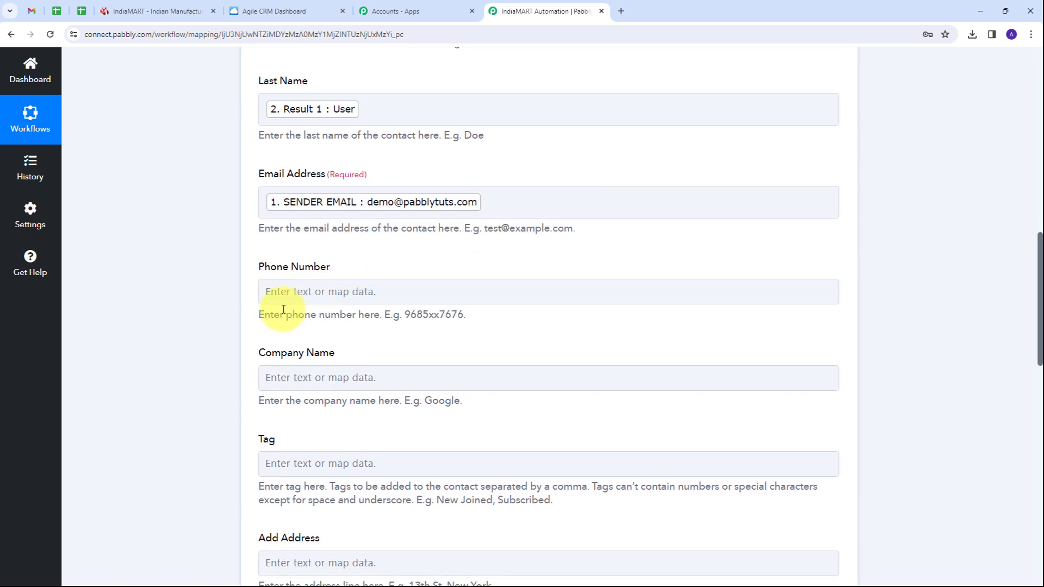
Find the IndiaMART lead's SENDER MOBILE and map it into the Phone Number field.
click(308, 293)
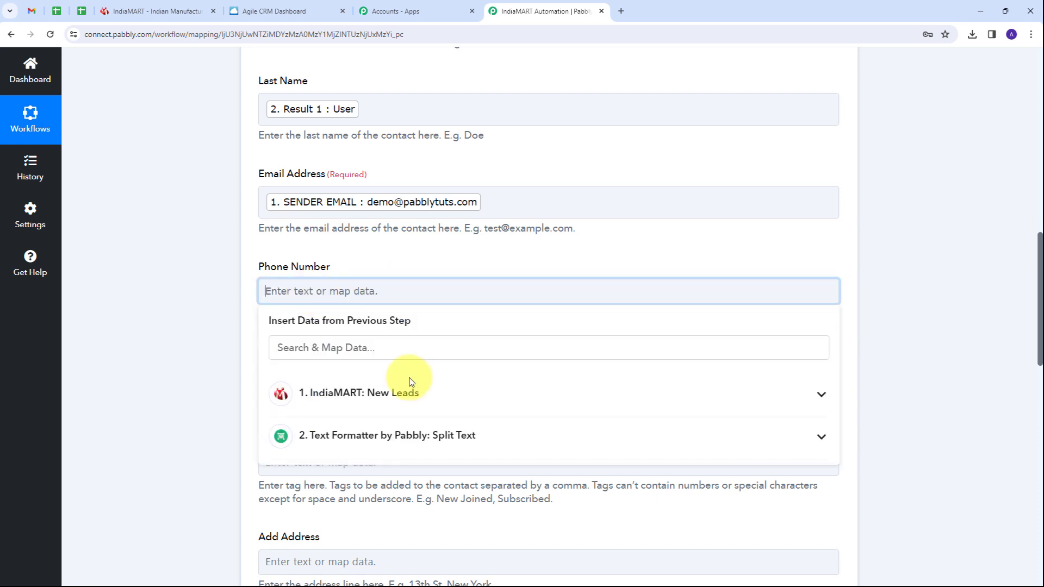
click(317, 348)
text(Mobile)
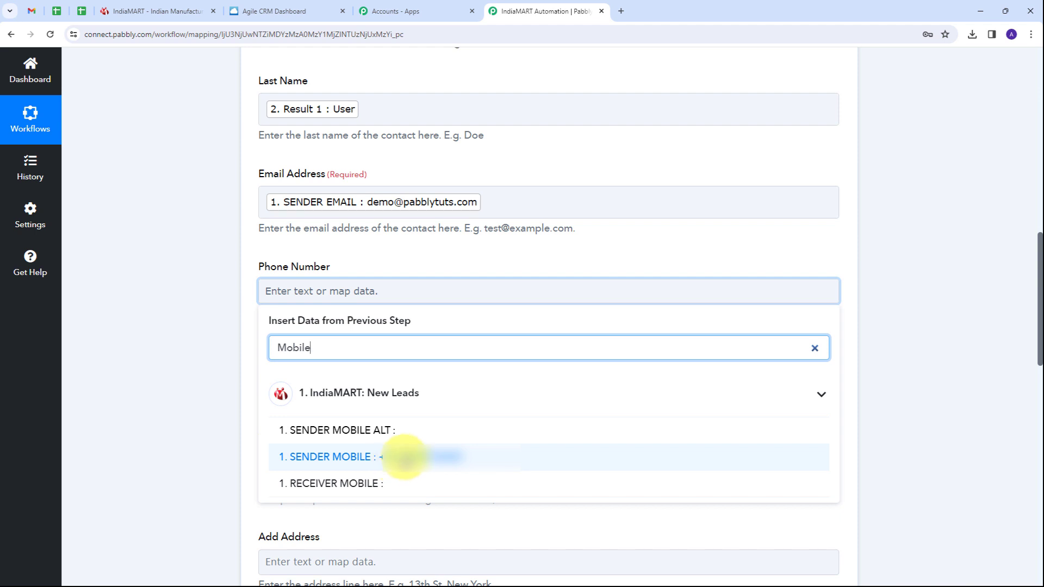
click(405, 458)
Map the IndiaMART lead's SENDER ADDRESS into the Add Address field, leaving Company Name and Tag empty.
scroll(465, 245, down, 5)
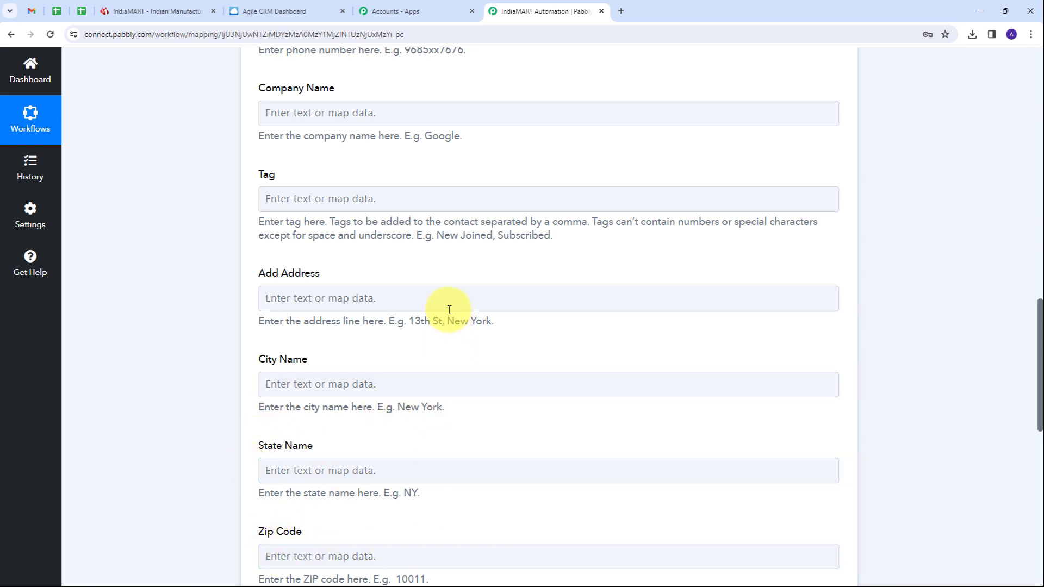
scroll(446, 272, down, 1)
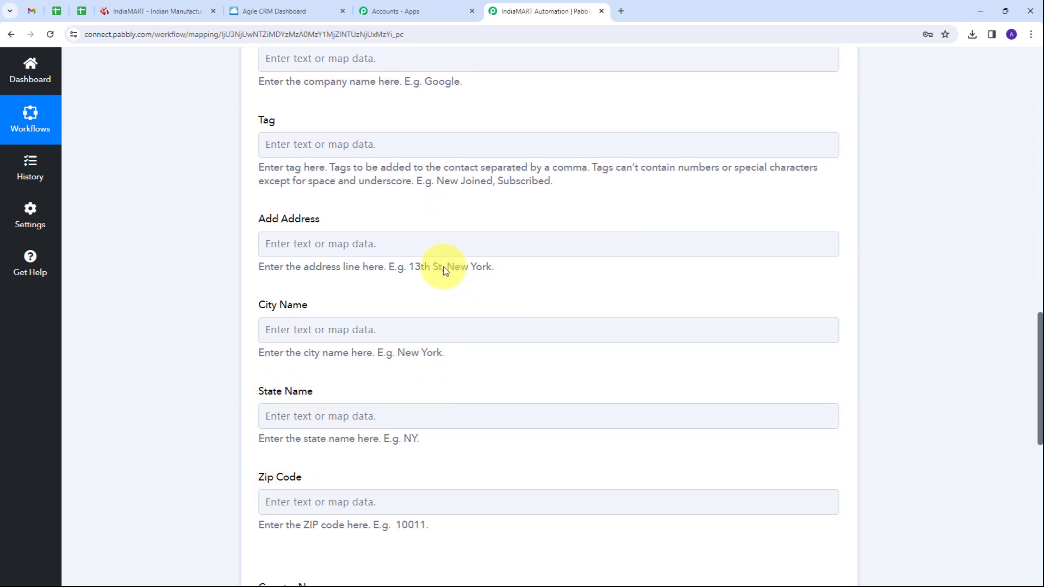
scroll(443, 270, up, 1)
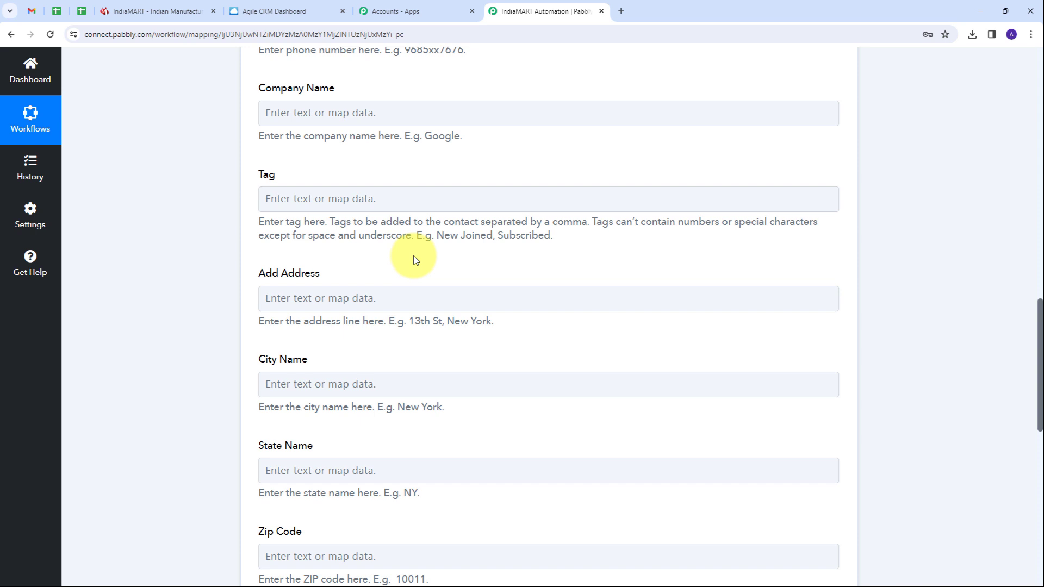
click(321, 299)
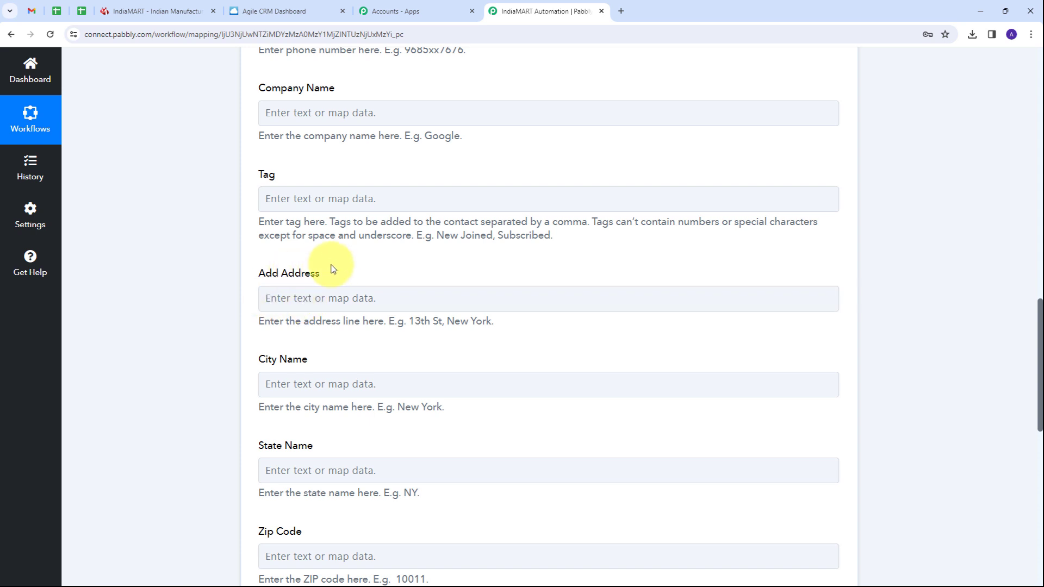
click(294, 298)
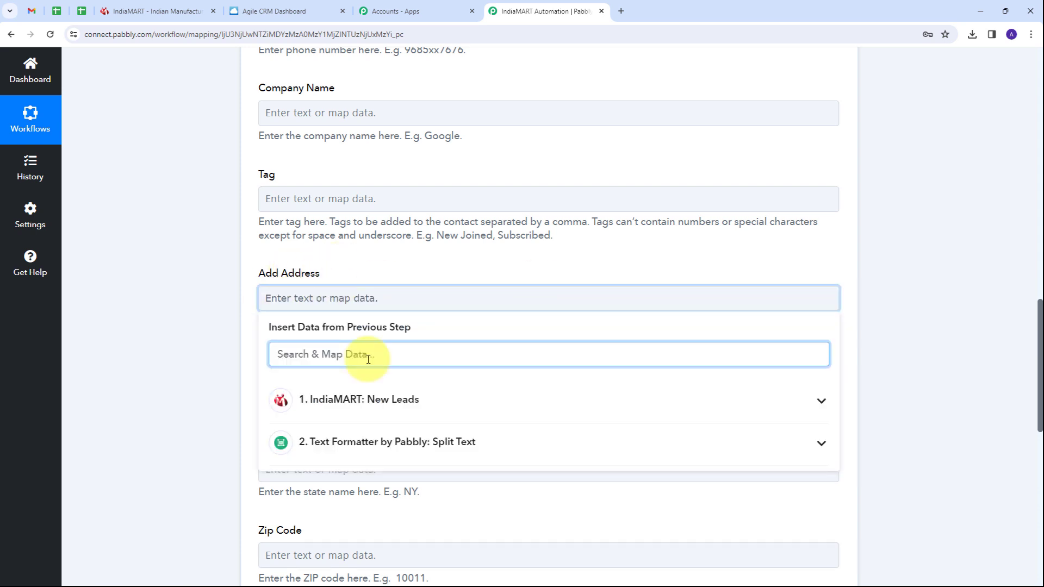
text(Address)
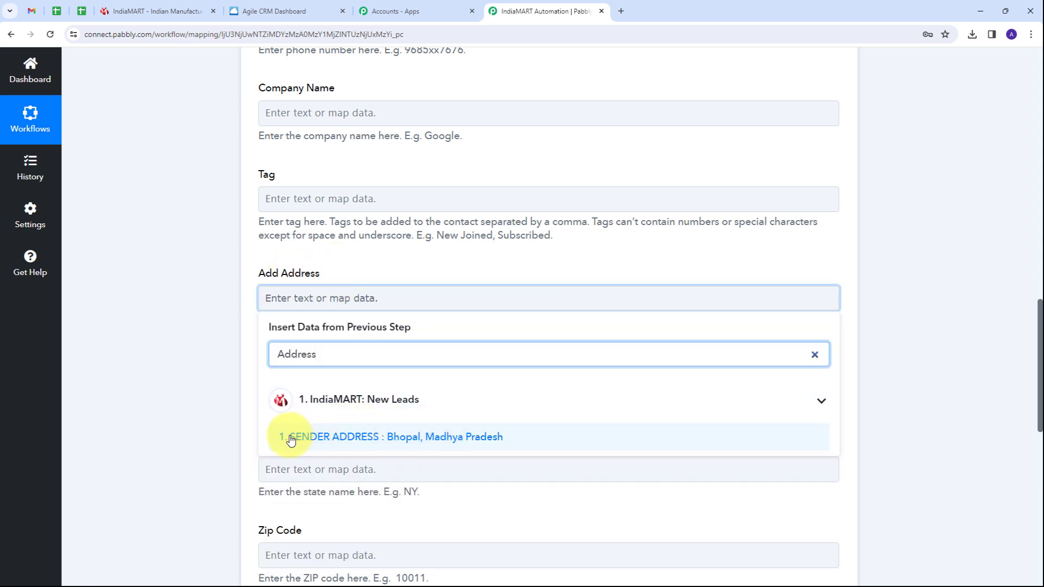
click(373, 447)
click(228, 289)
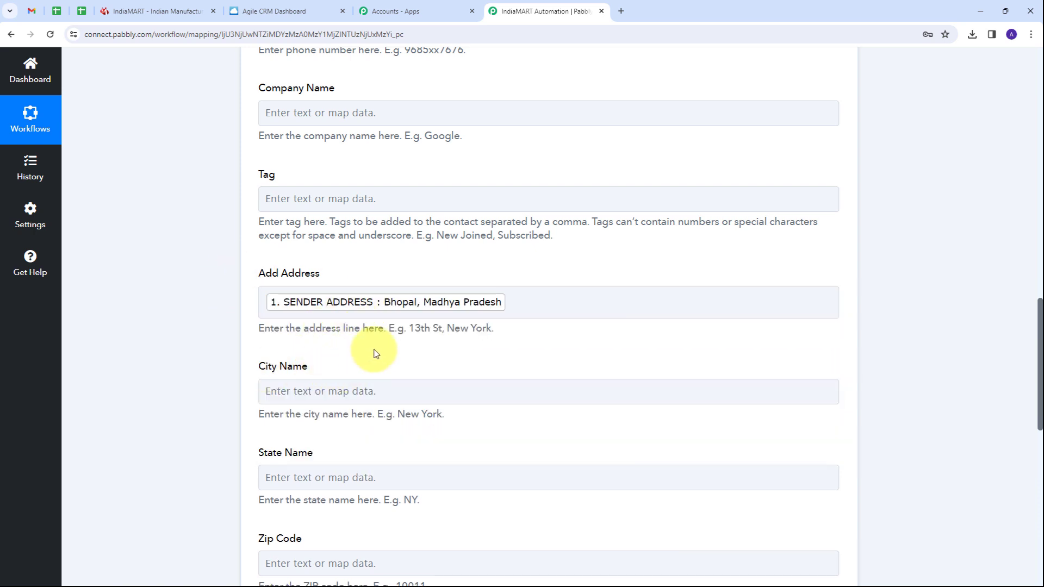
Map the IndiaMART lead's SENDER CITY into the City Name field.
click(281, 392)
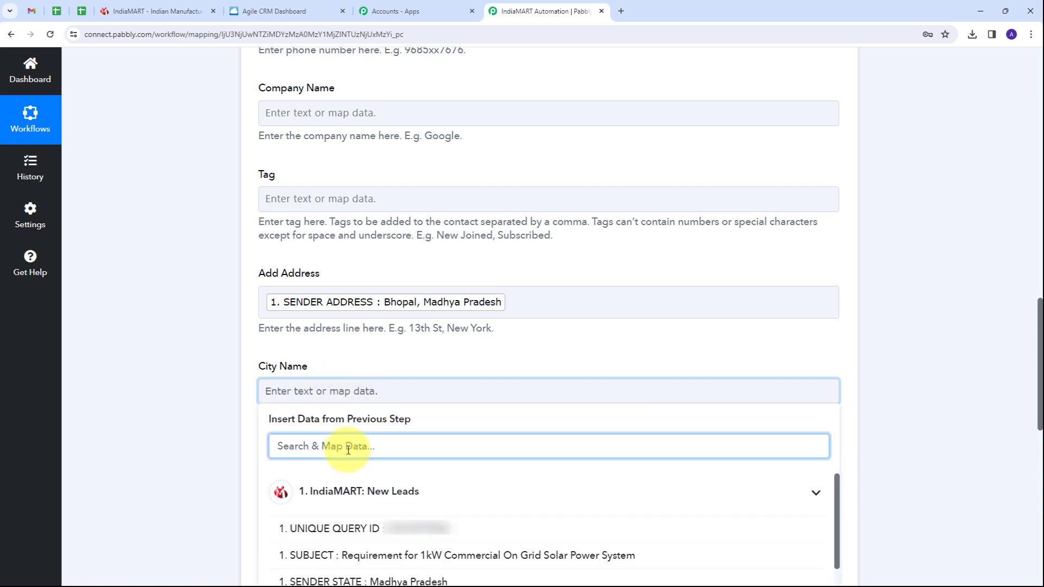
text(city)
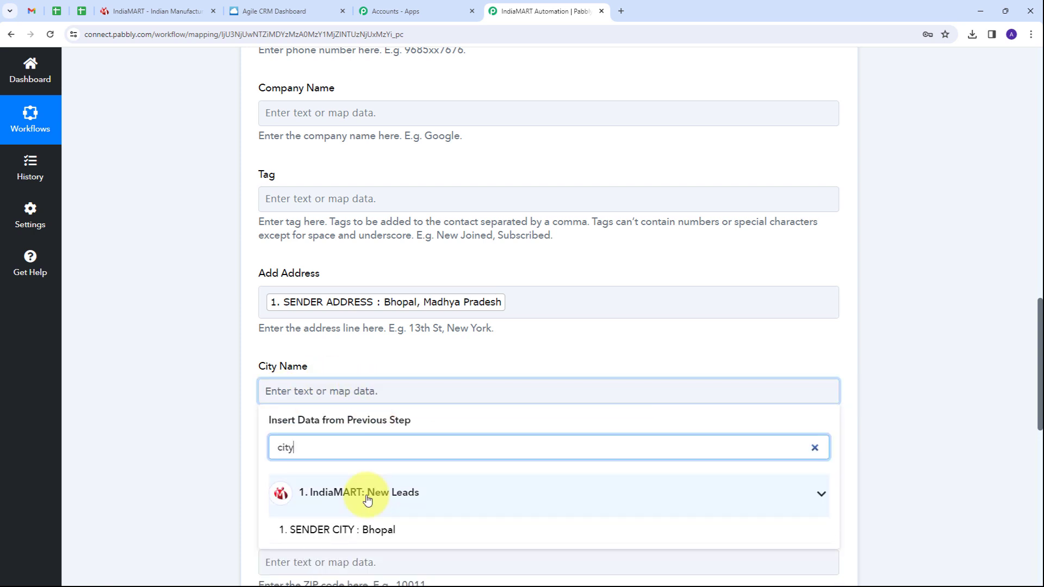
click(385, 530)
Leave the remaining contact fields empty, save the Create Contact action with a test request, and check the response.
scroll(517, 326, down, 3)
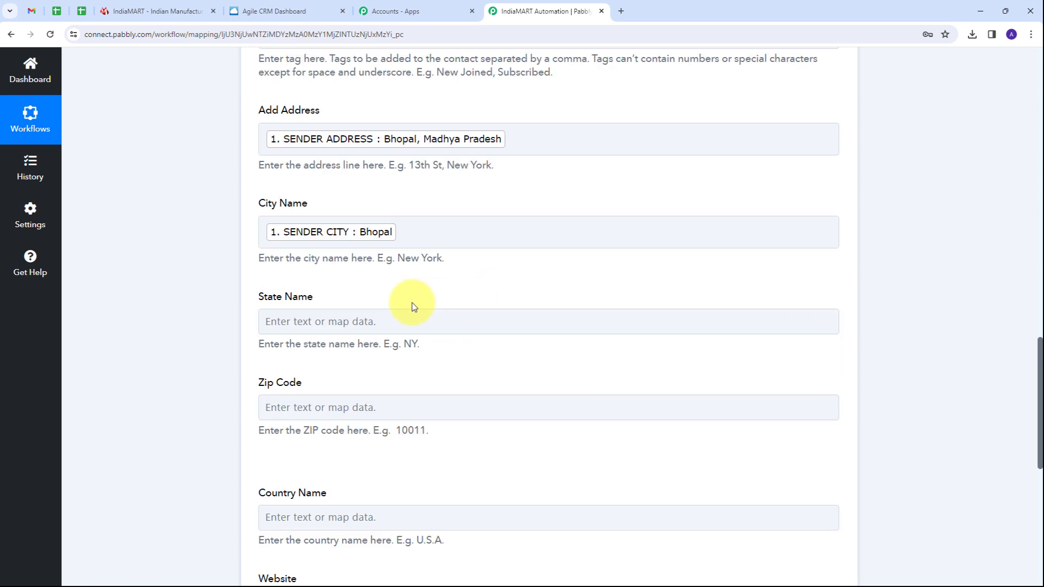
scroll(514, 273, down, 1)
scroll(514, 273, down, 5)
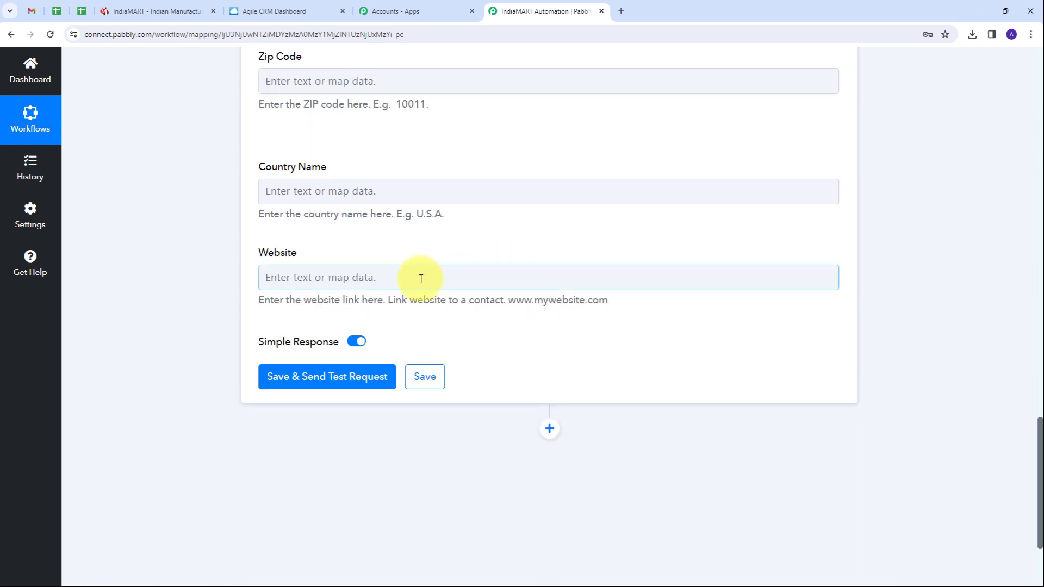
click(318, 380)
scroll(501, 314, down, 4)
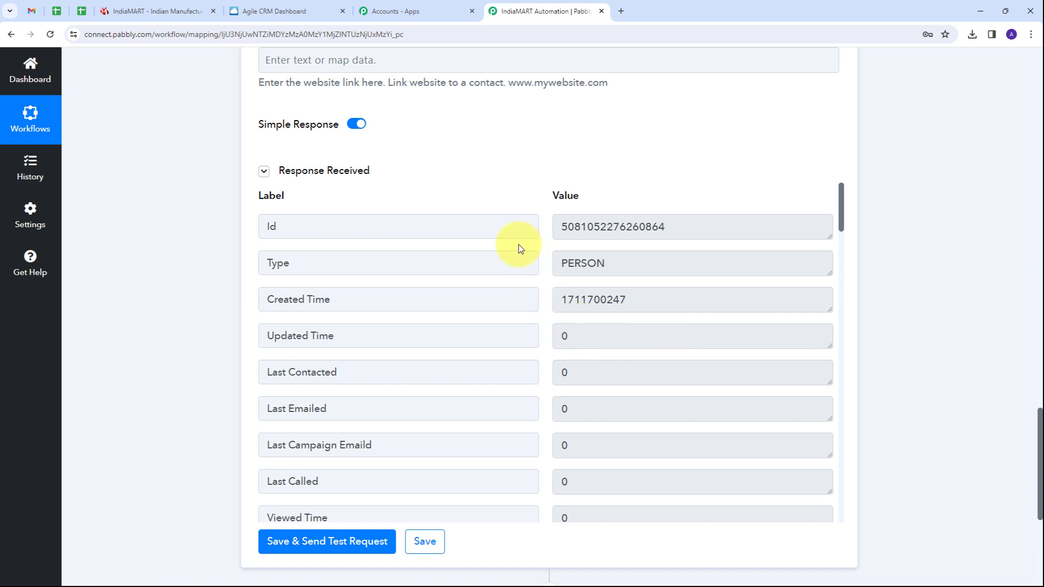
Switch to Agile CRM and open the newly created contact's record from the contacts list to check its details.
click(274, 11)
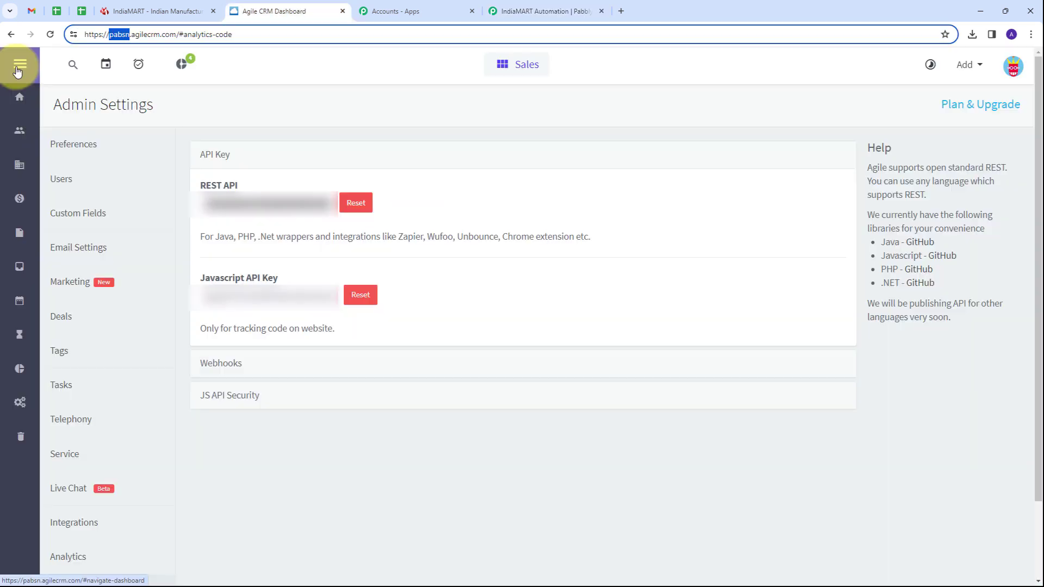
click(18, 140)
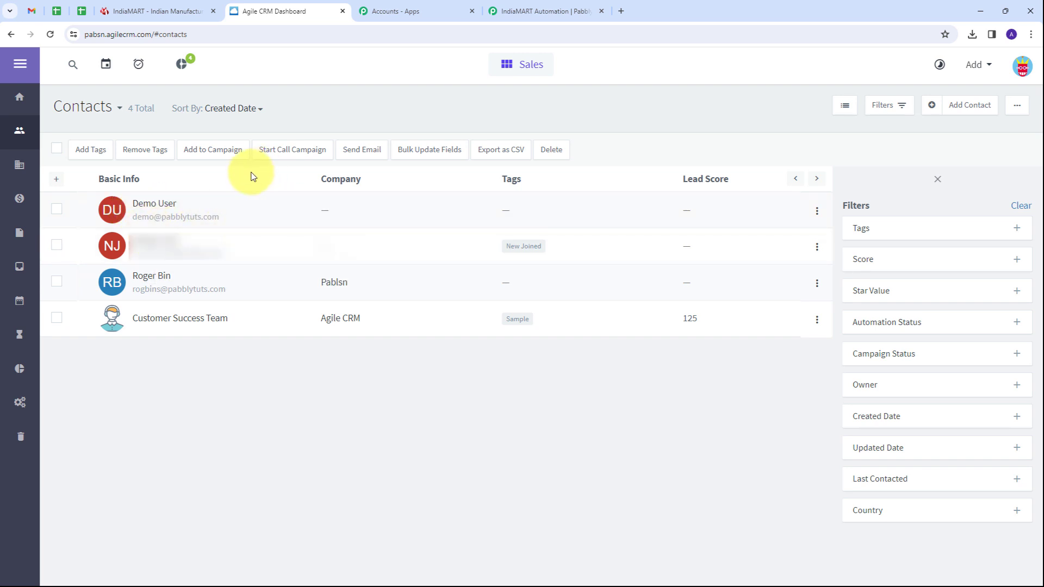
click(226, 211)
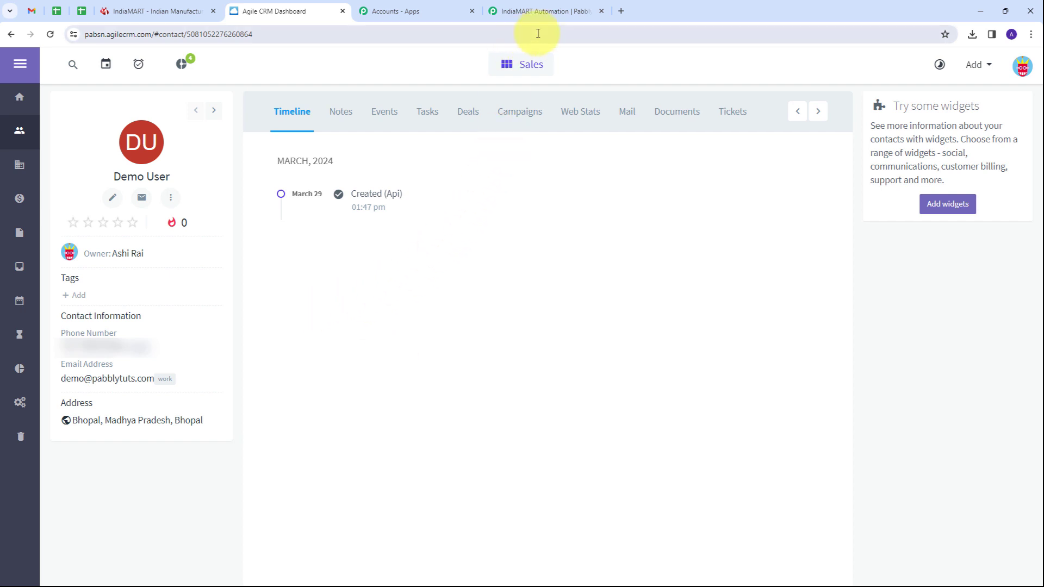
Return to Pabbly Connect and review the IndiaMART Automation workflow's trigger and two actions.
click(537, 10)
scroll(181, 344, down, 1)
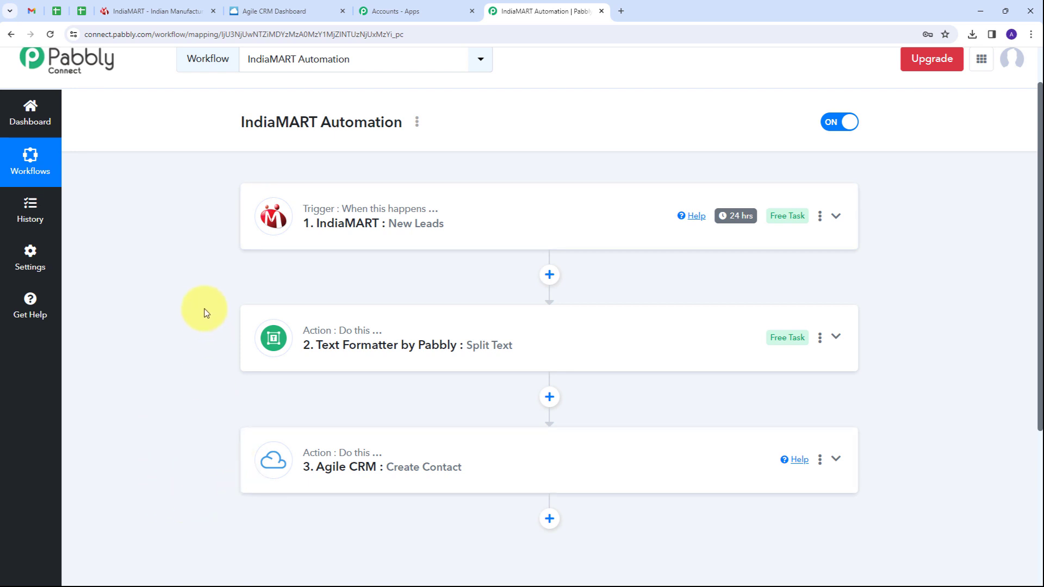
scroll(204, 312, up, 1)
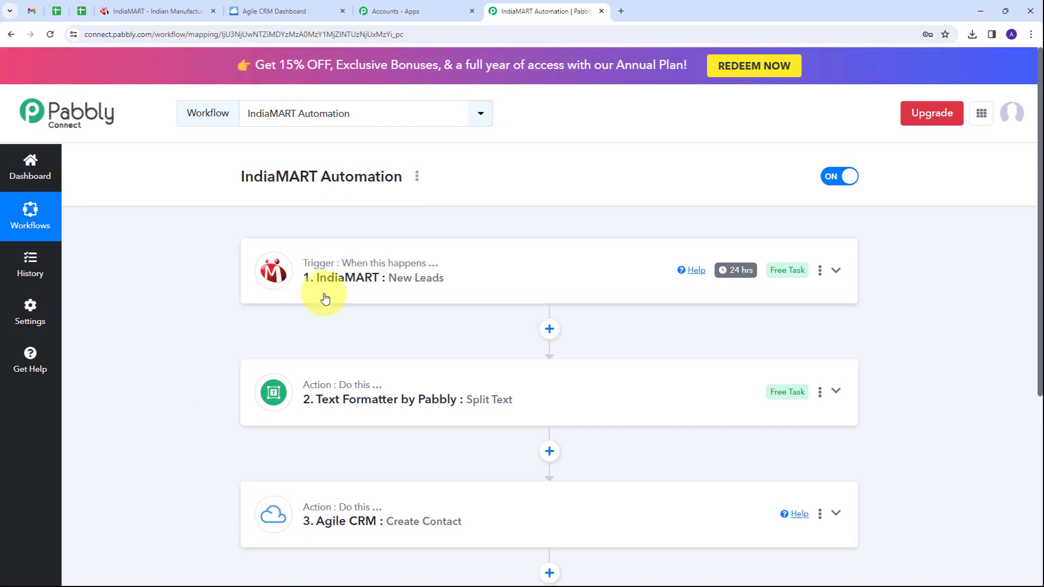
scroll(298, 303, down, 1)
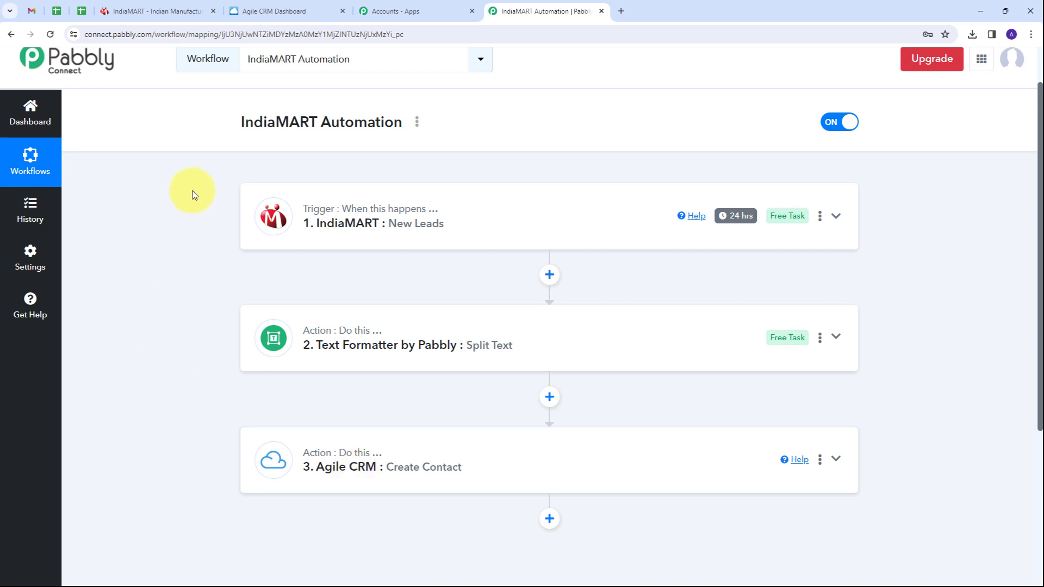
mouse_move(348, 209)
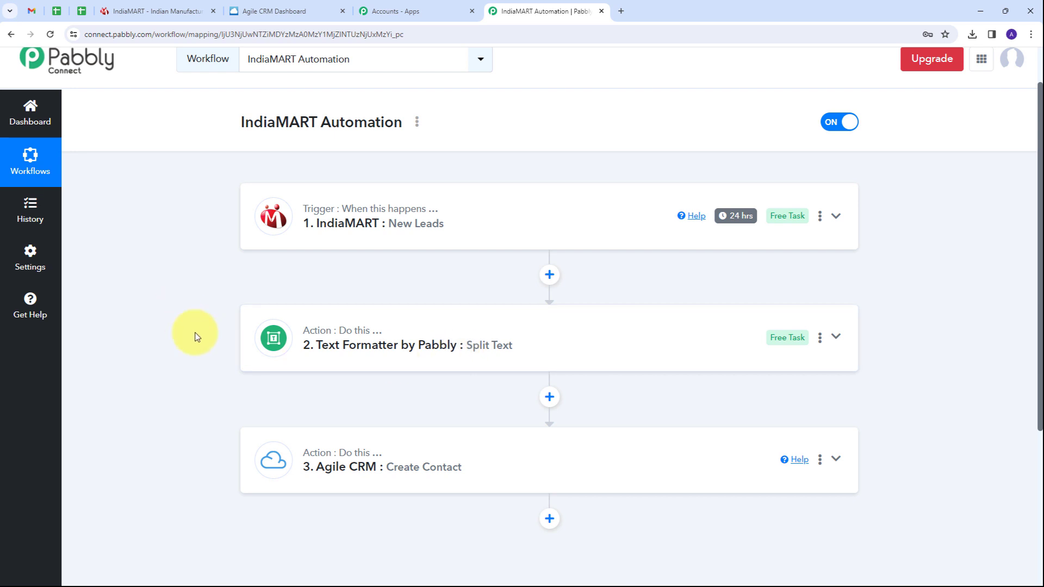
scroll(326, 304, down, 1)
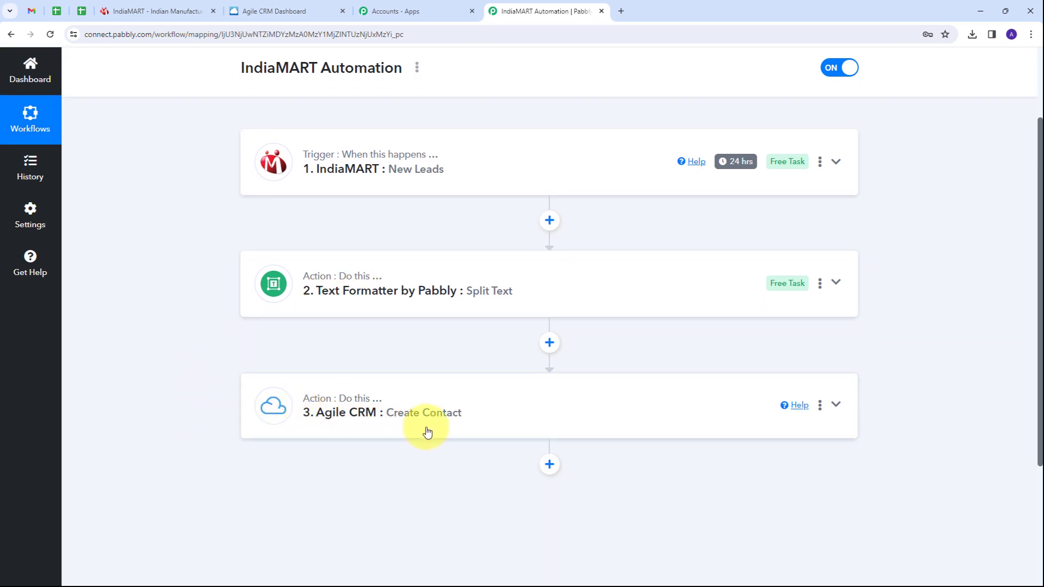
scroll(211, 228, up, 1)
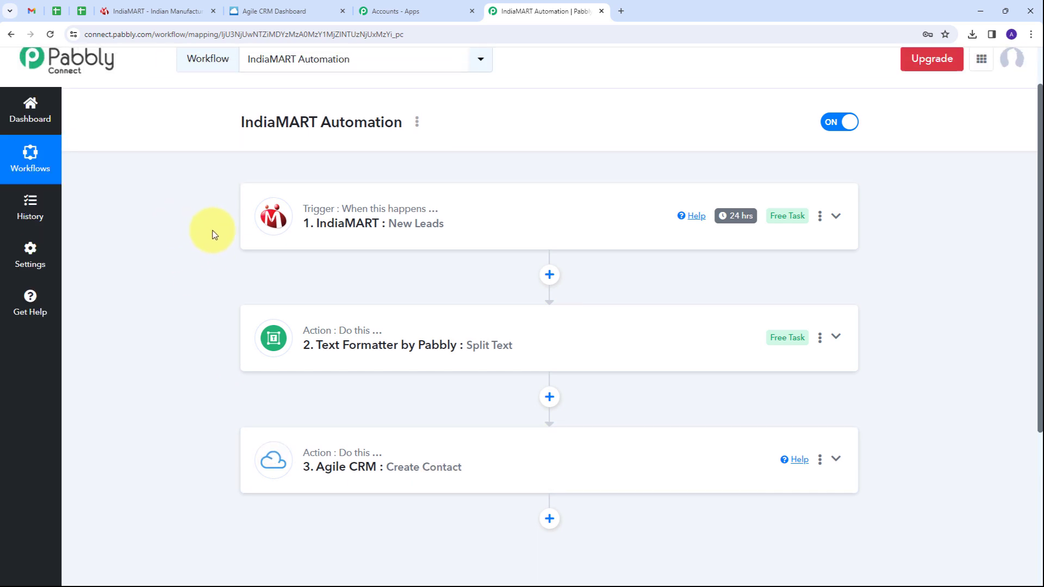